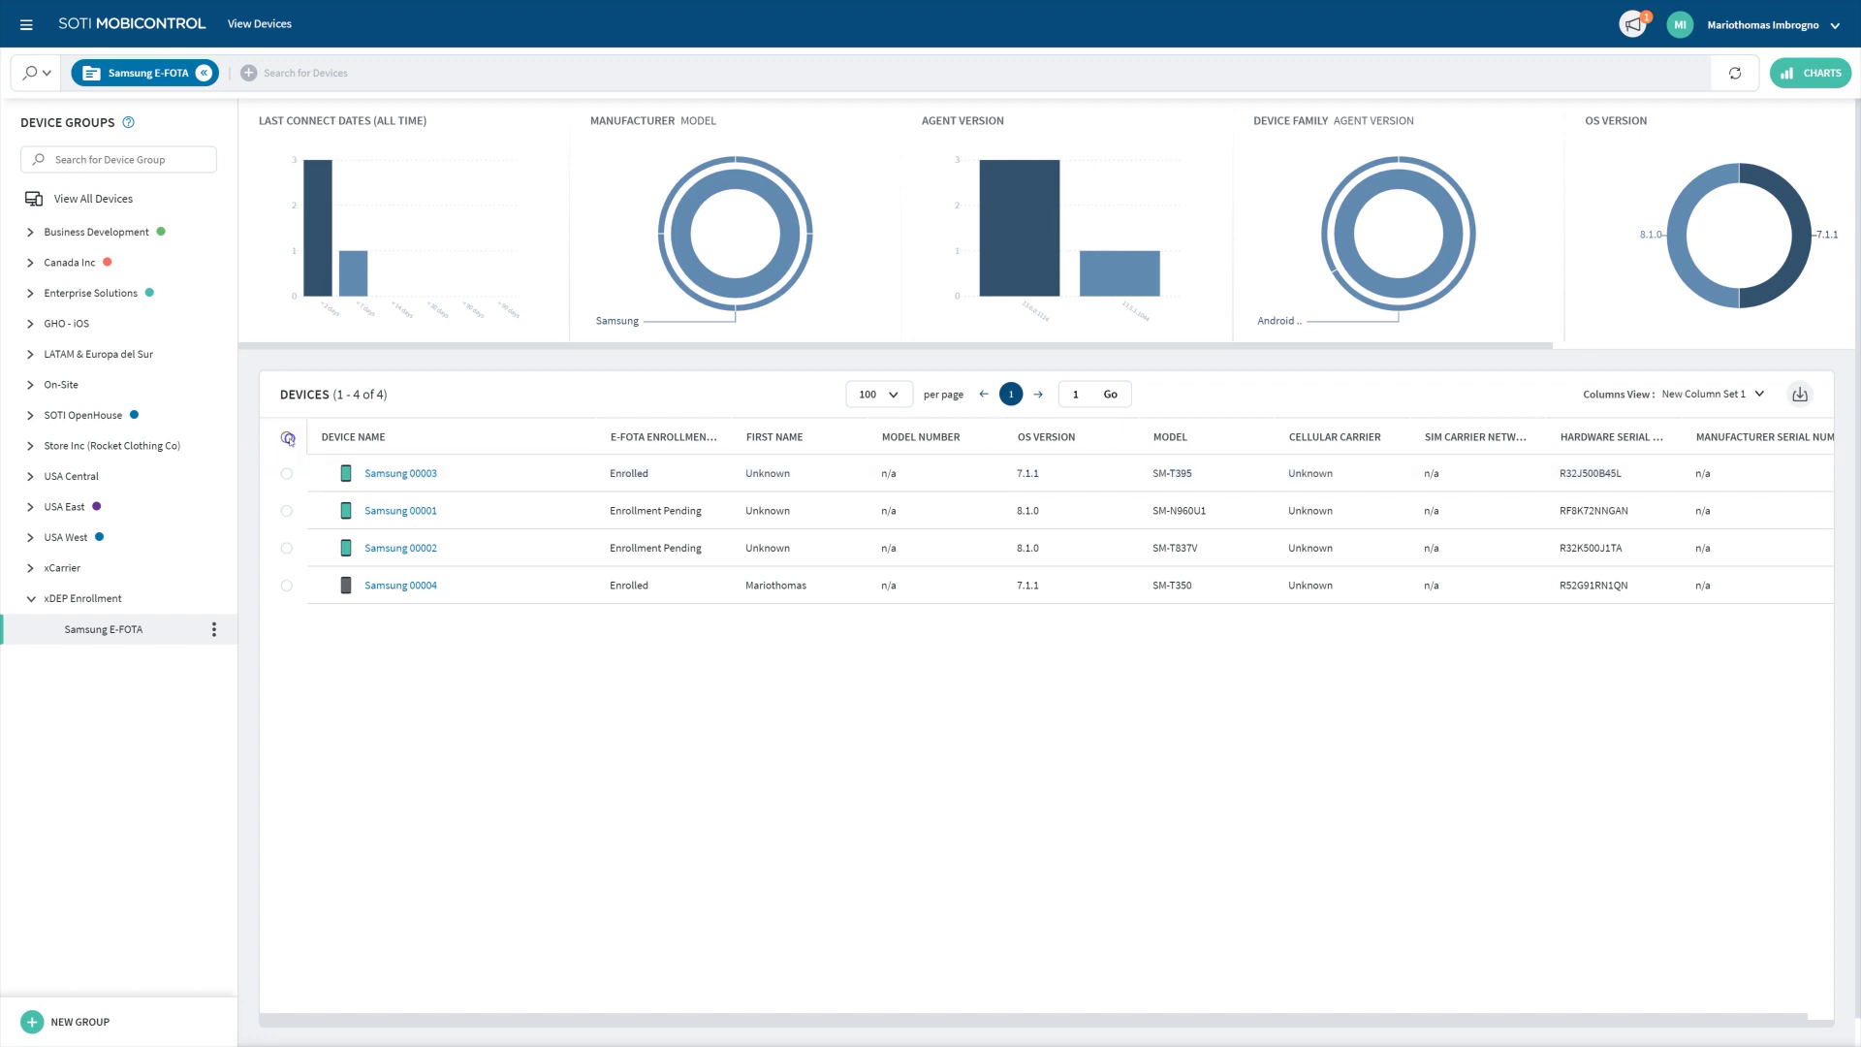
Step: Select all four Samsung E-FOTA devices in the grid and bring up their Device Actions list
left_click(287, 437)
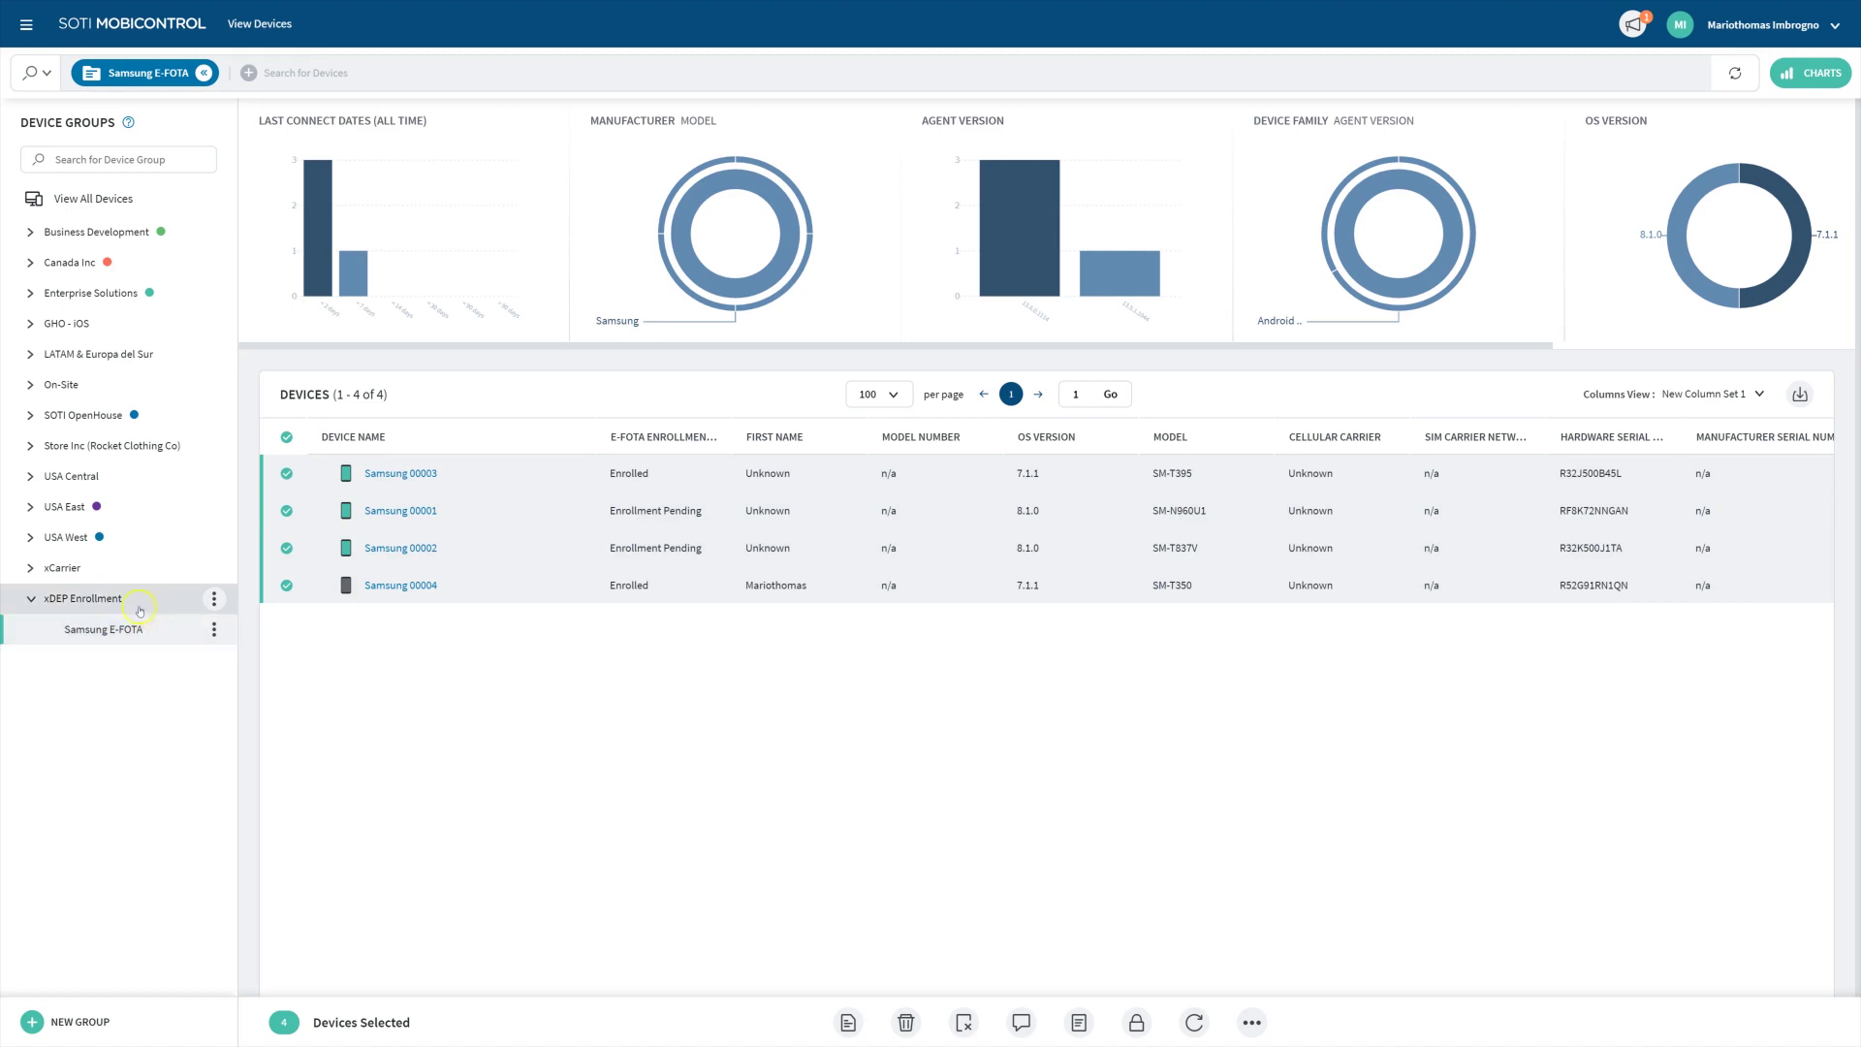
left_click(89, 629)
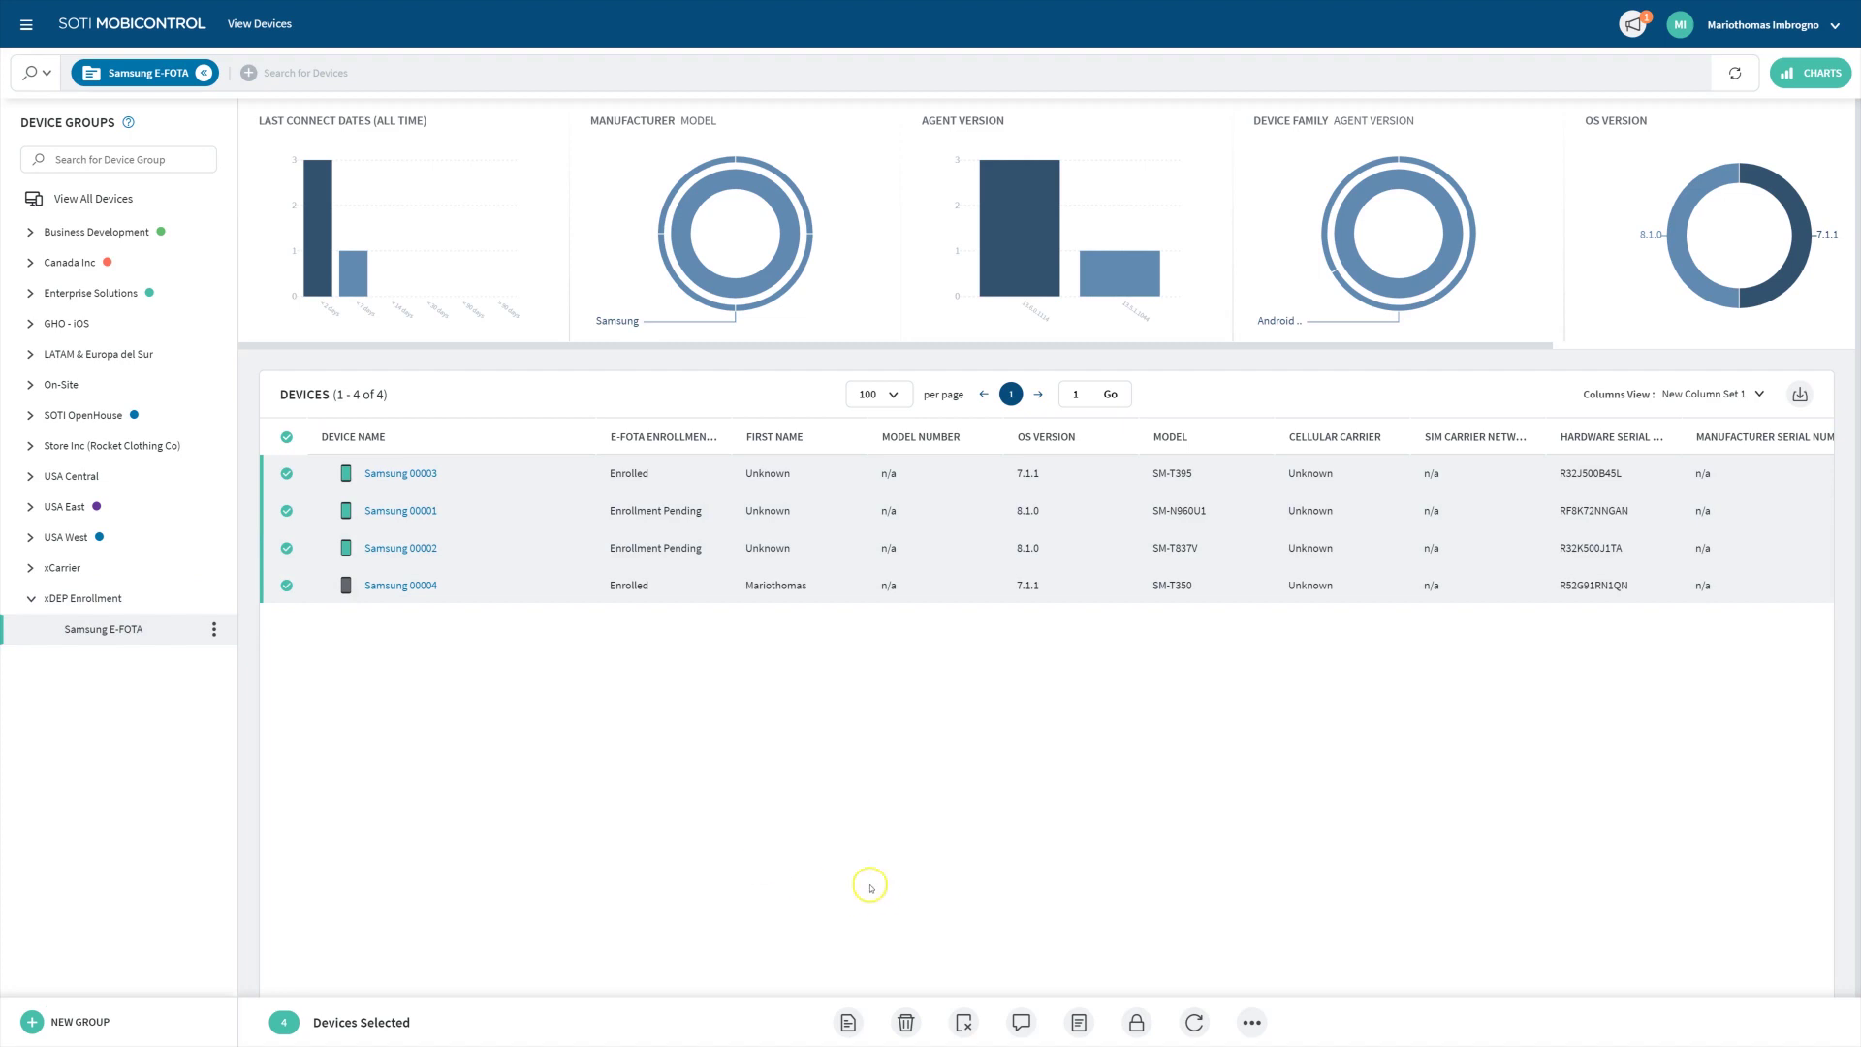
left_click(1252, 1022)
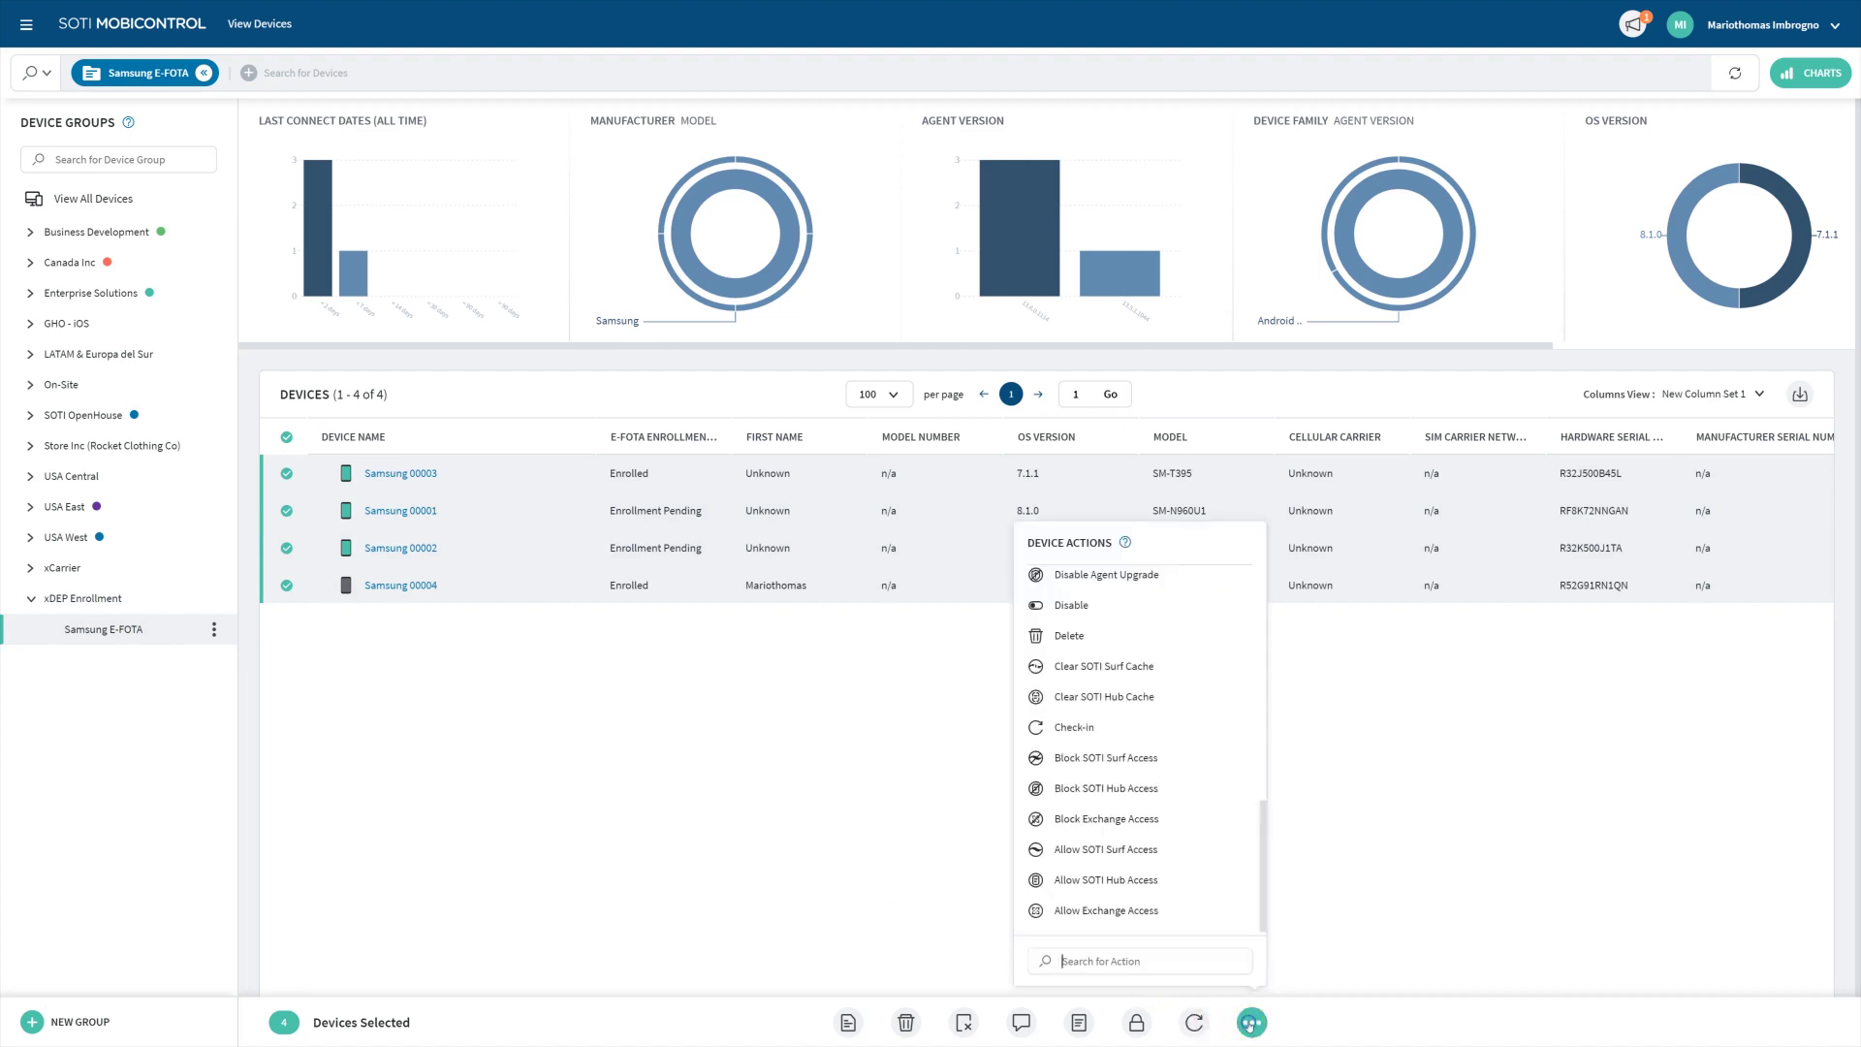
Step: Start Enroll in E-FOTA via the 'e-f' search, keeping license SOTI (6) and Group ID Sales Instance
type("e-f")
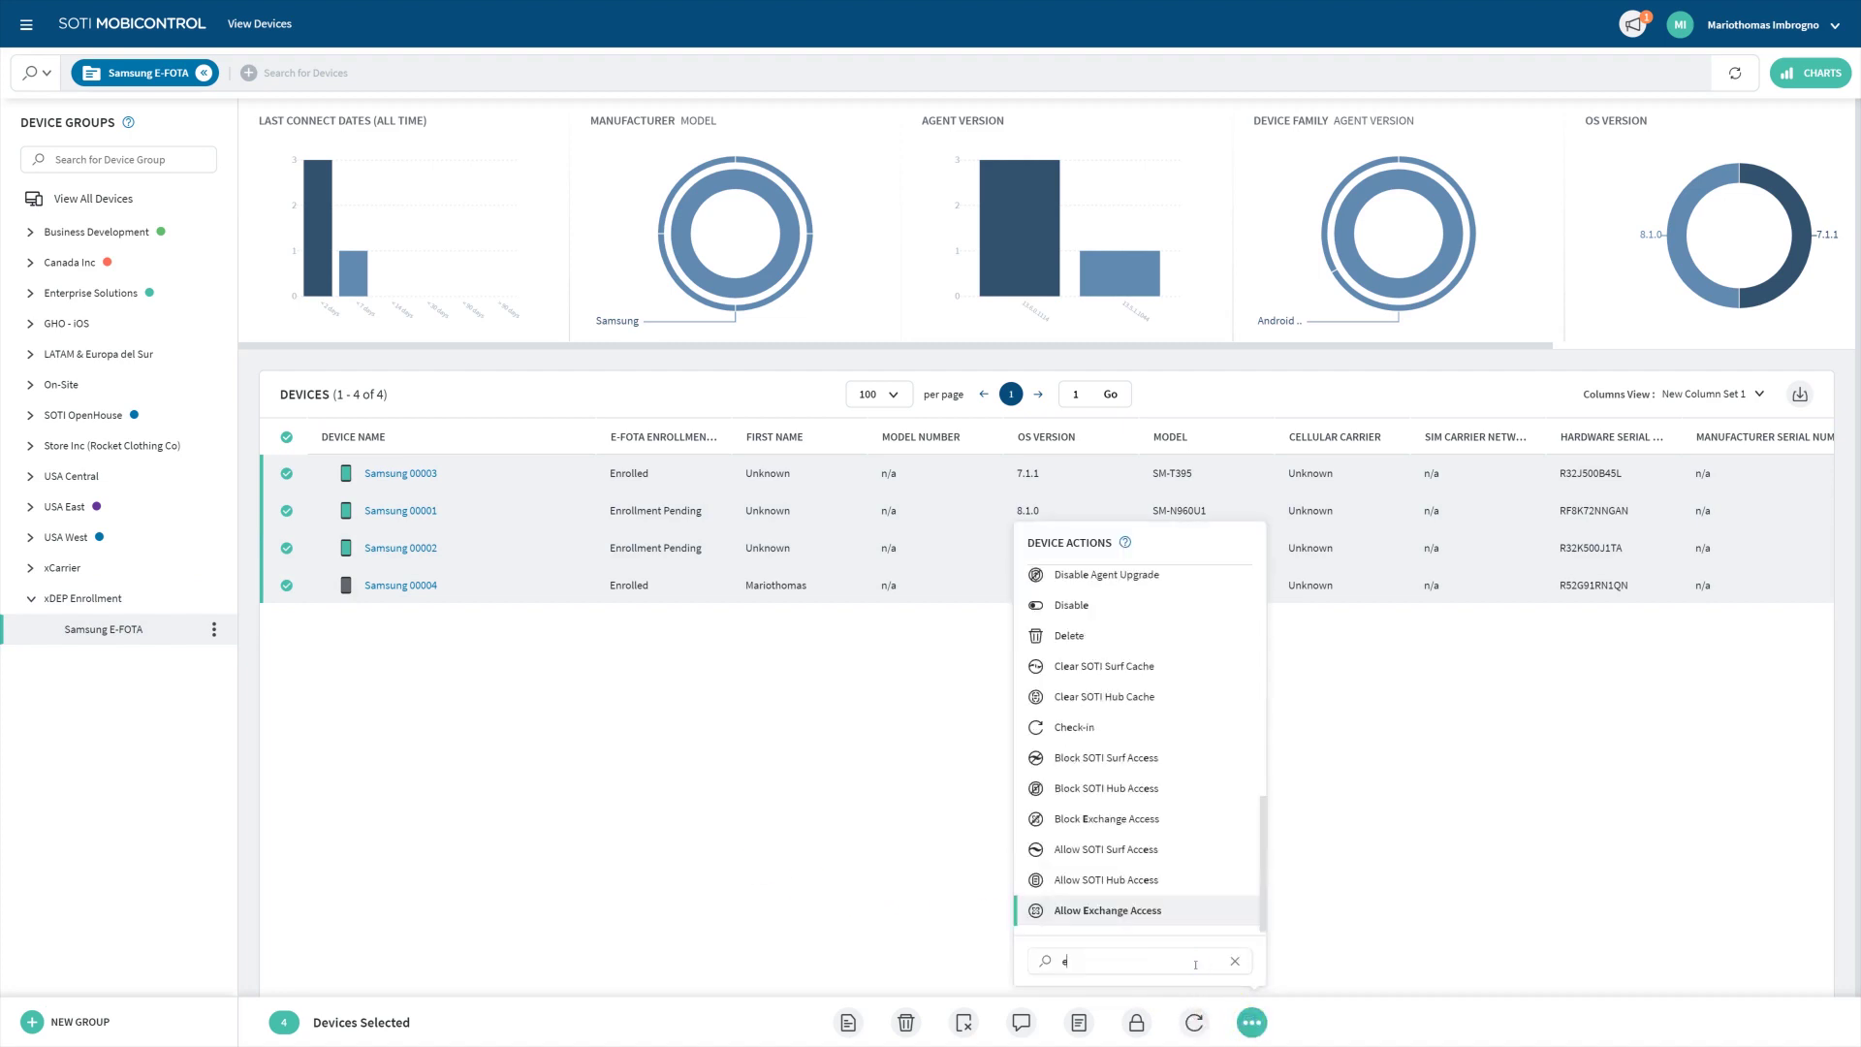
left_click(1119, 916)
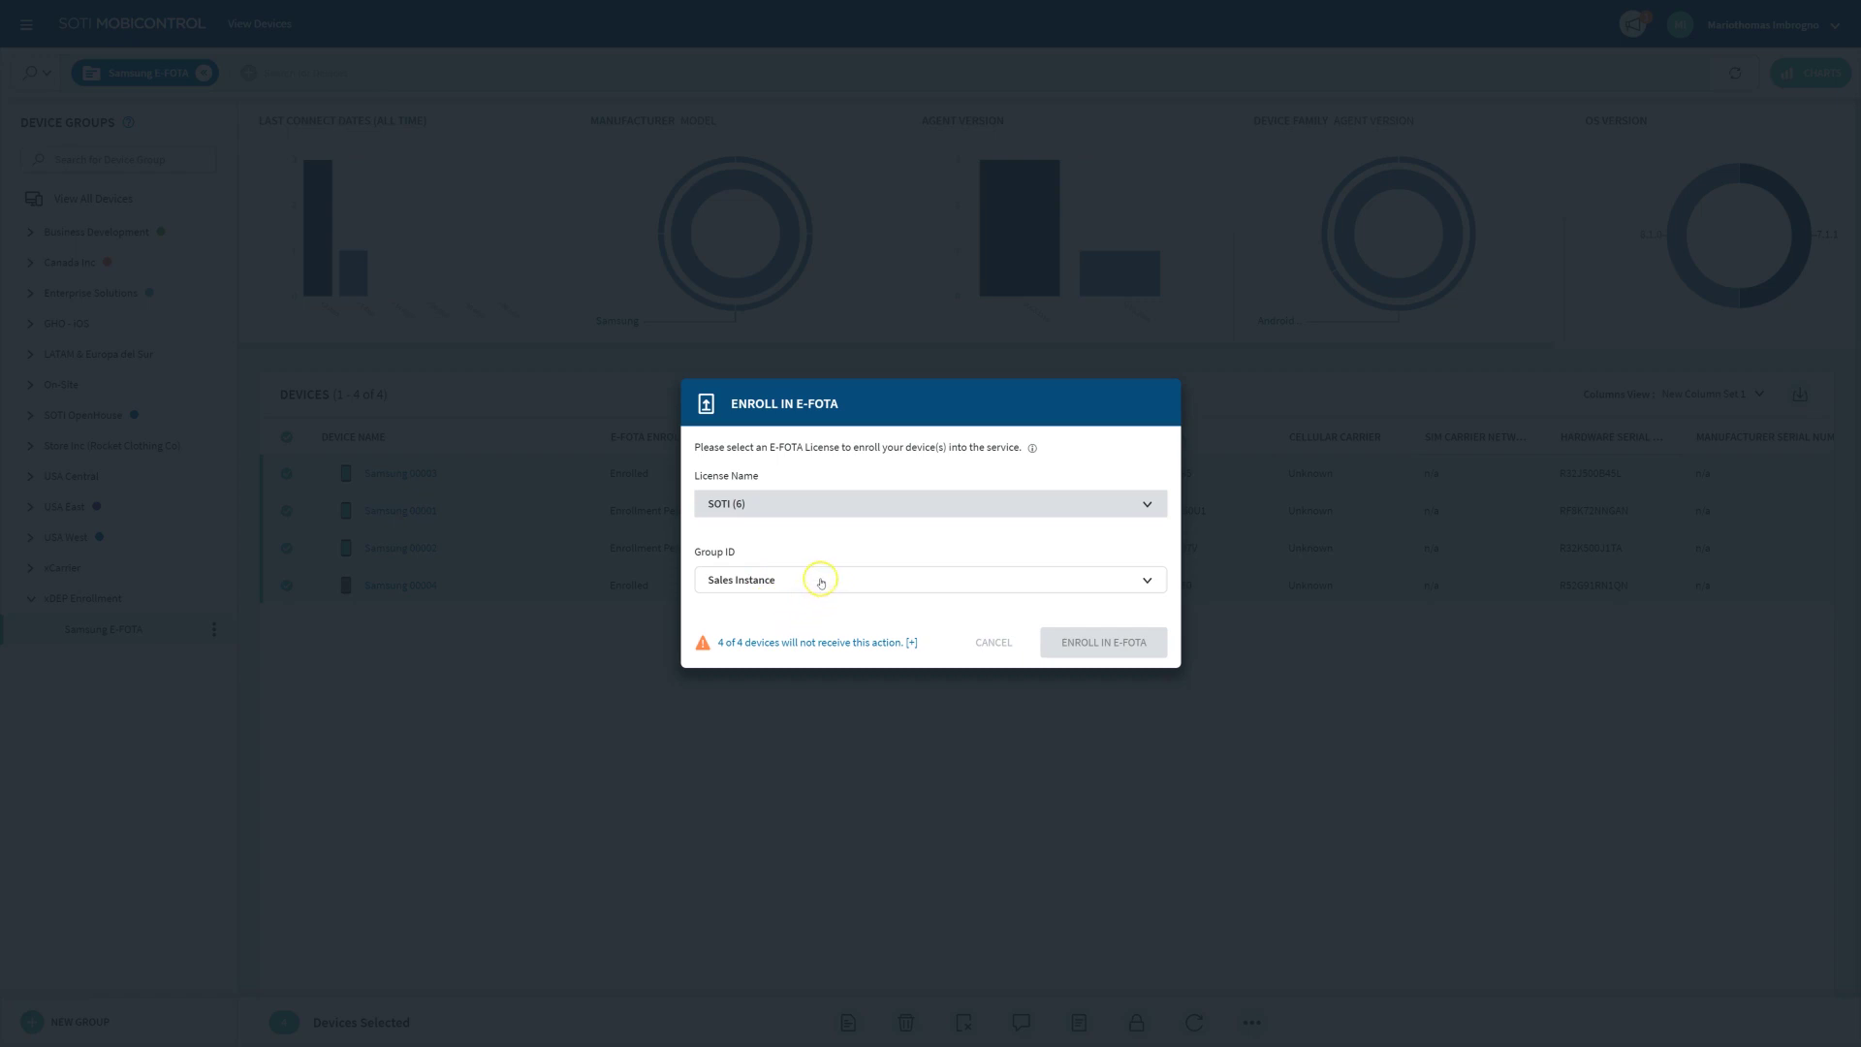
left_click(820, 581)
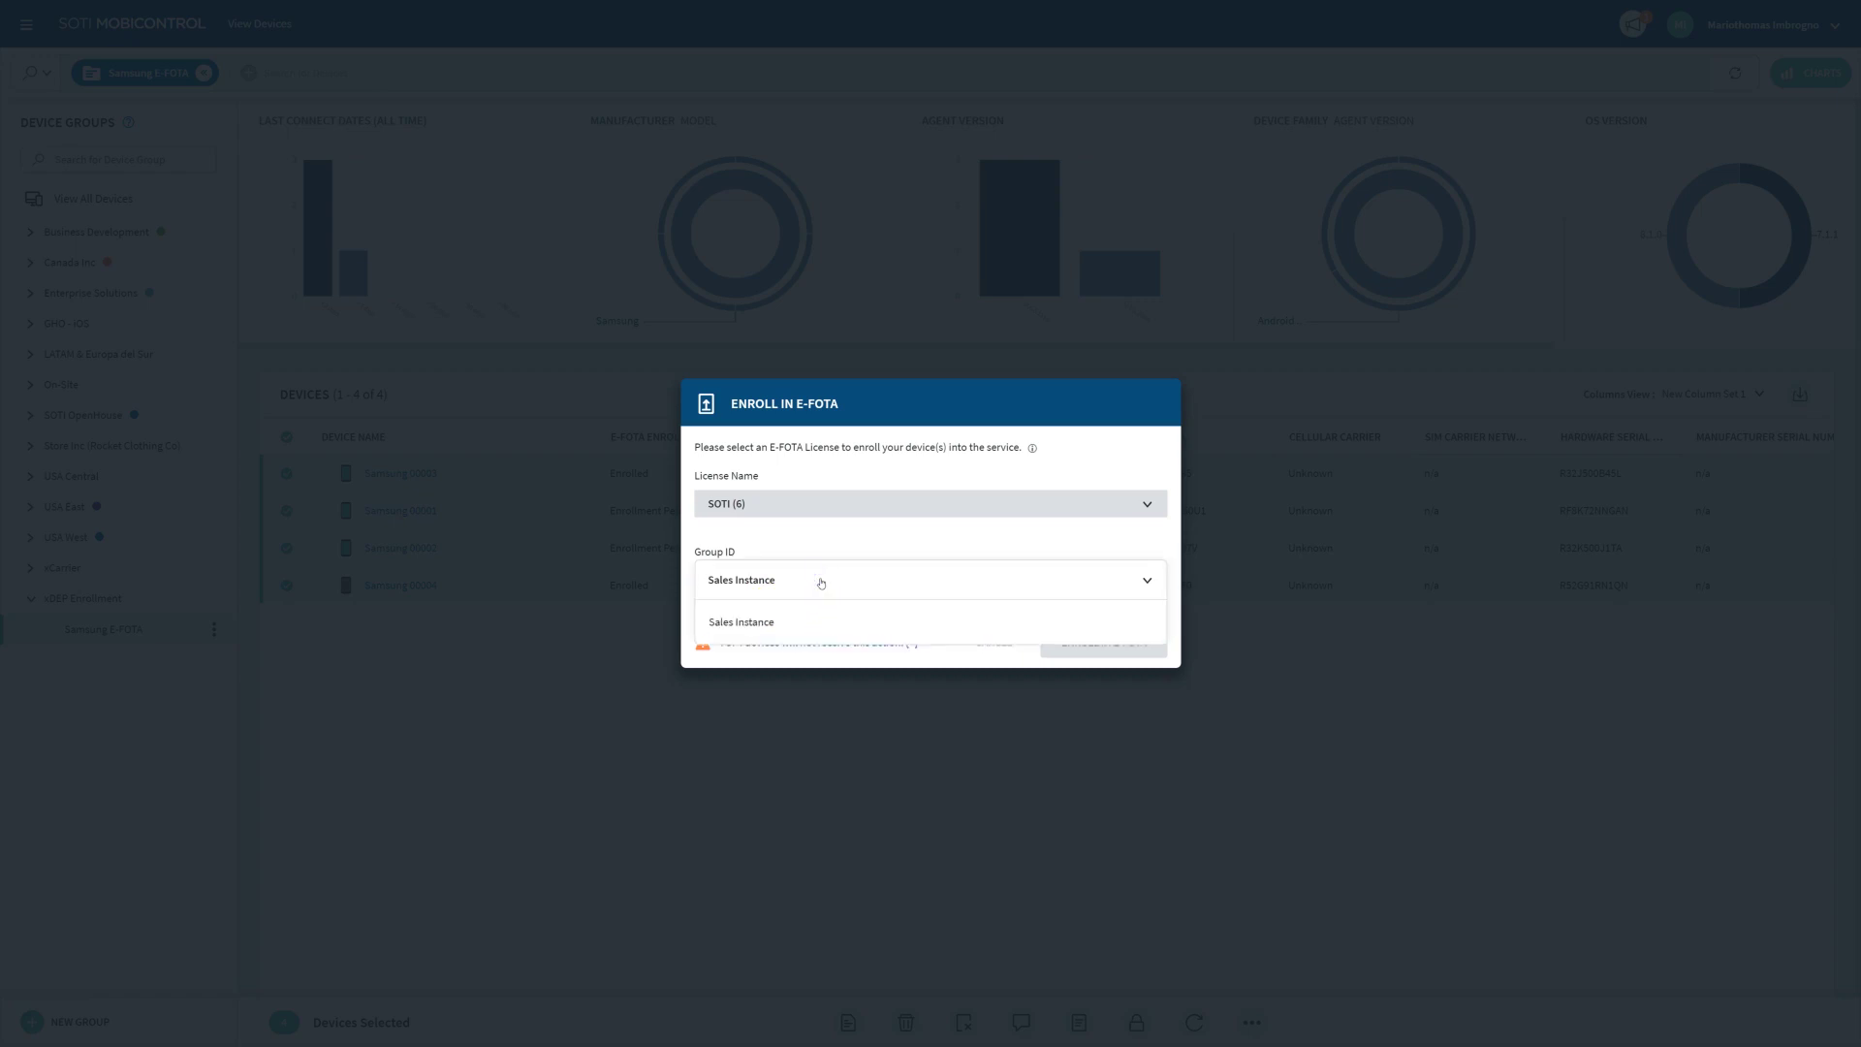
left_click(820, 581)
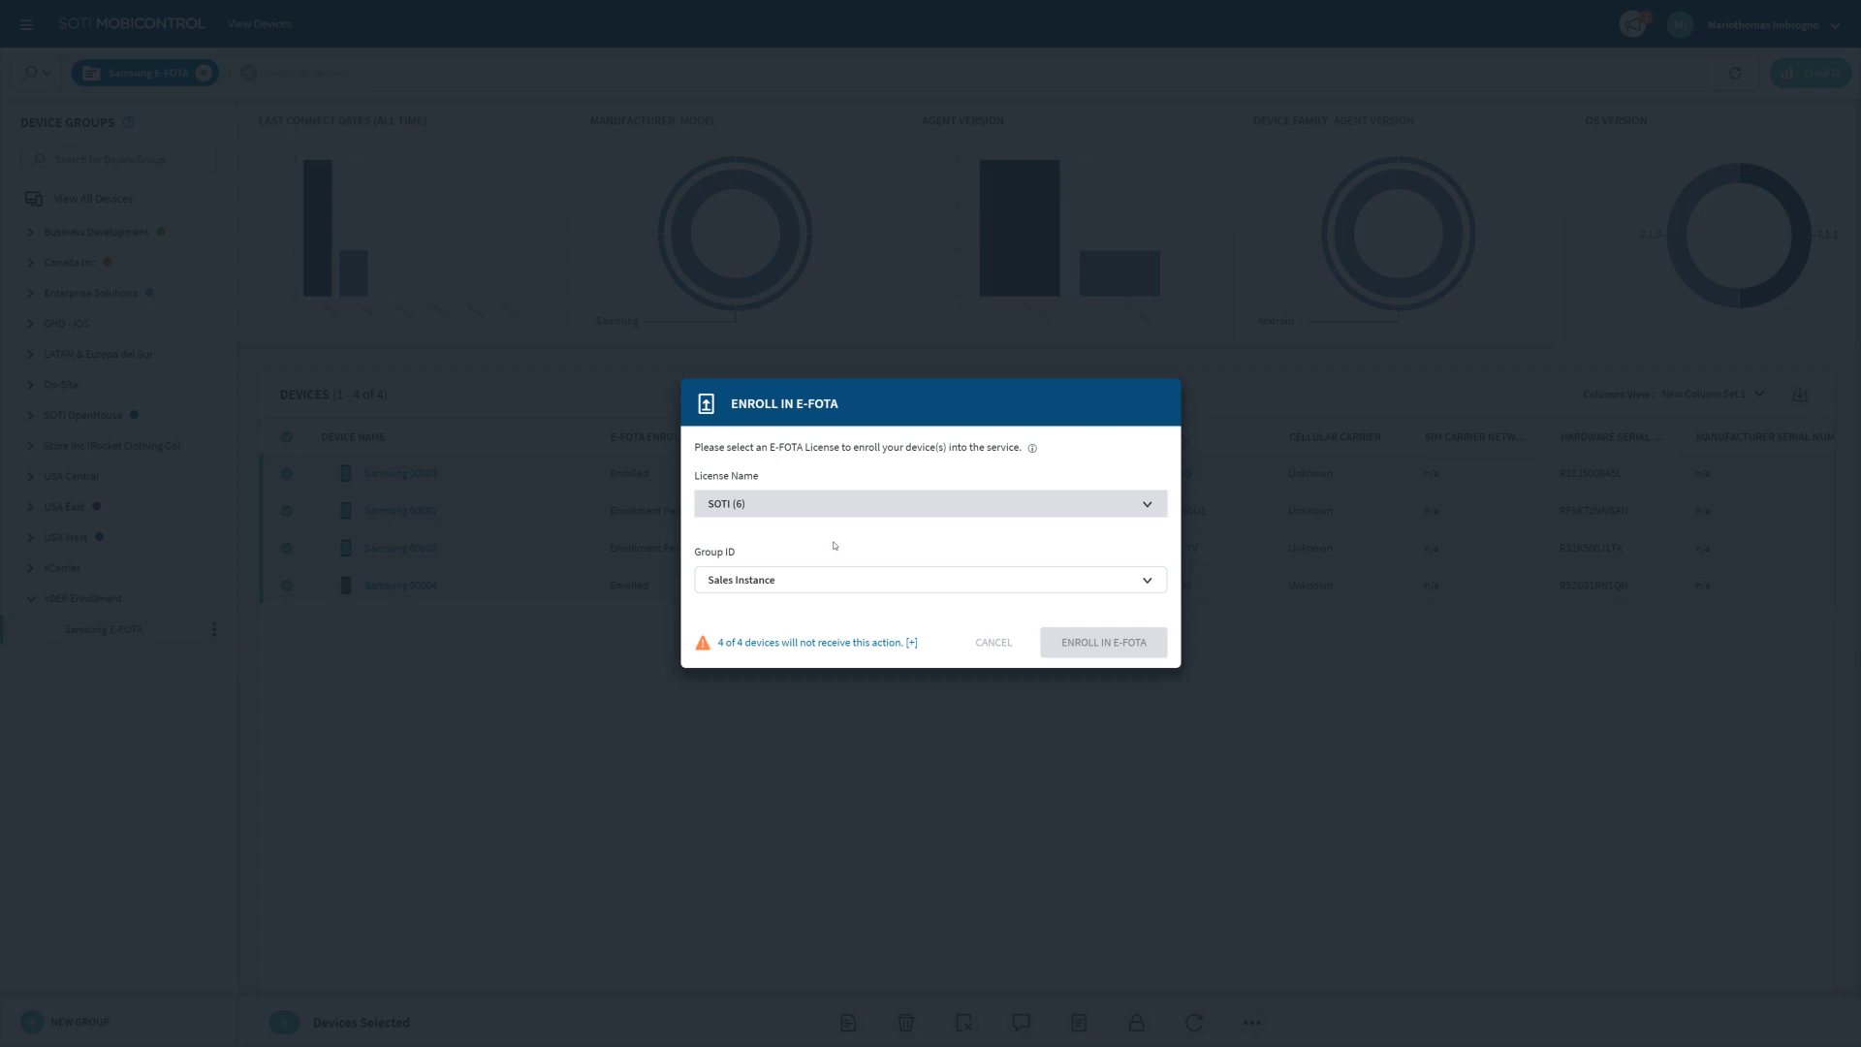
left_click(823, 580)
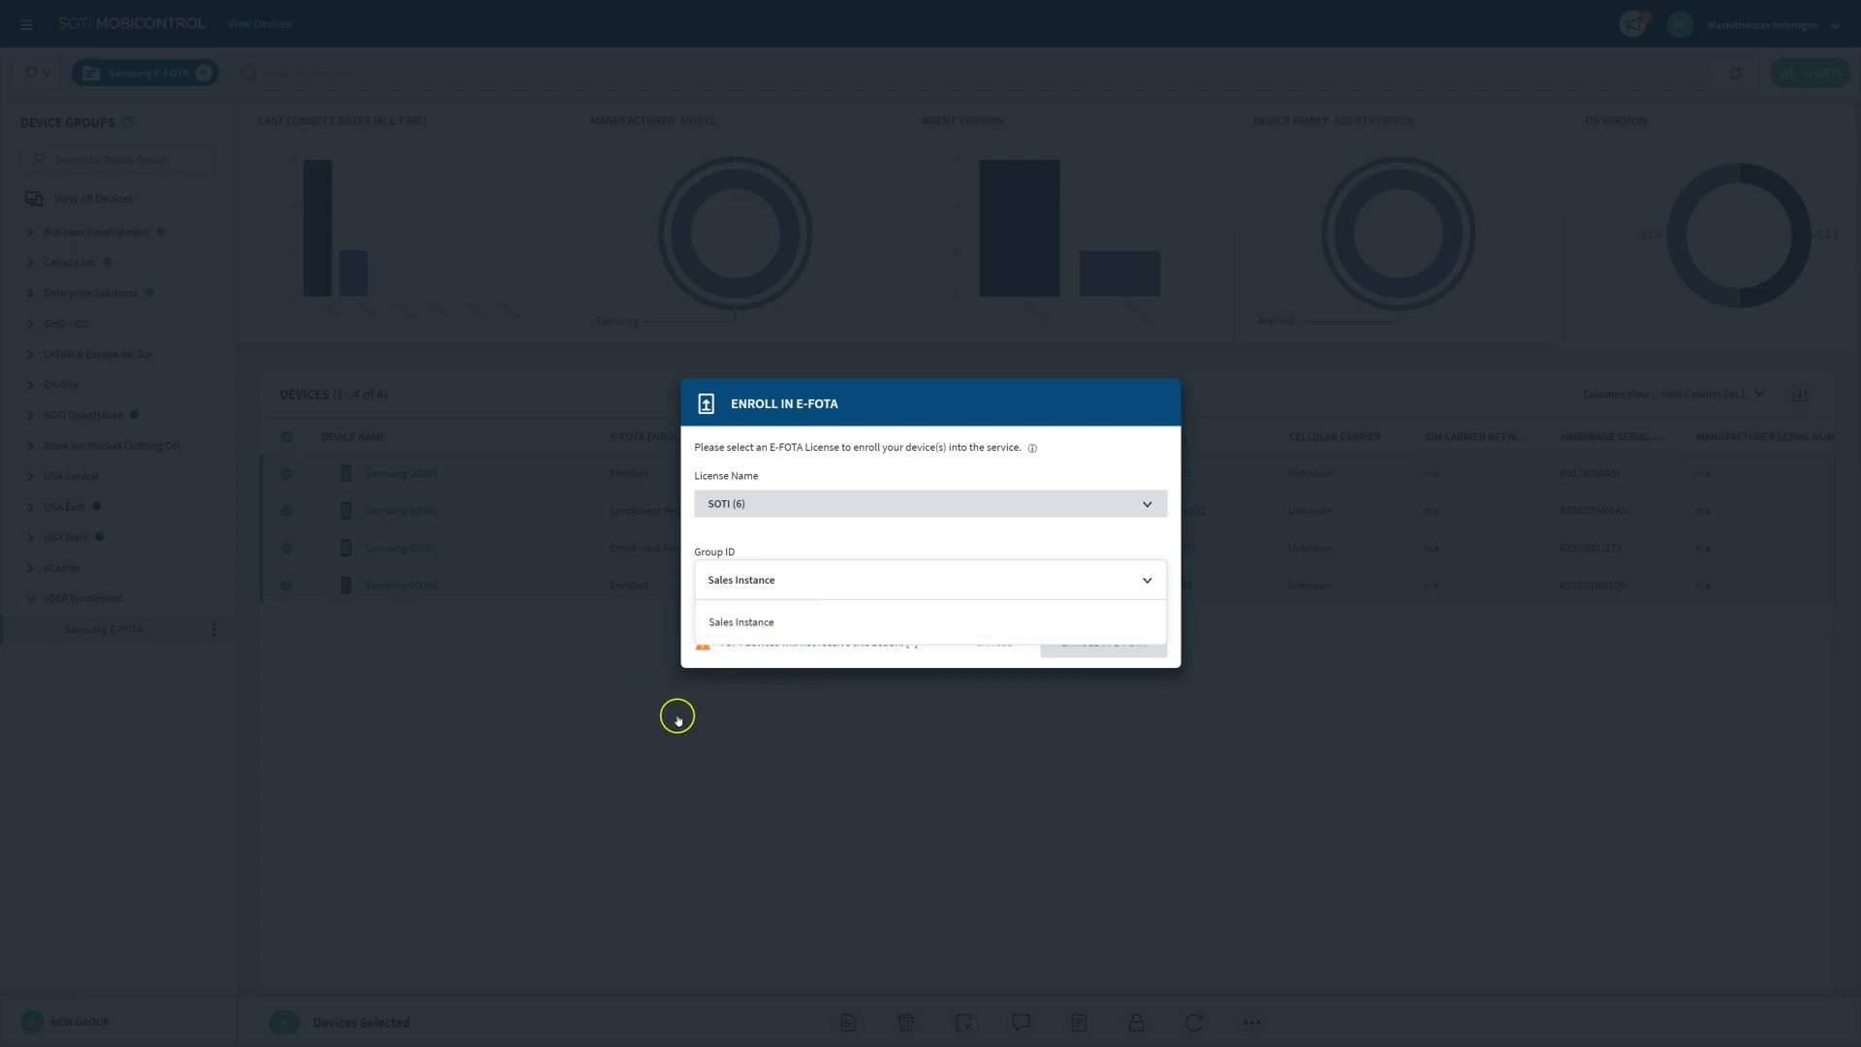
left_click(908, 552)
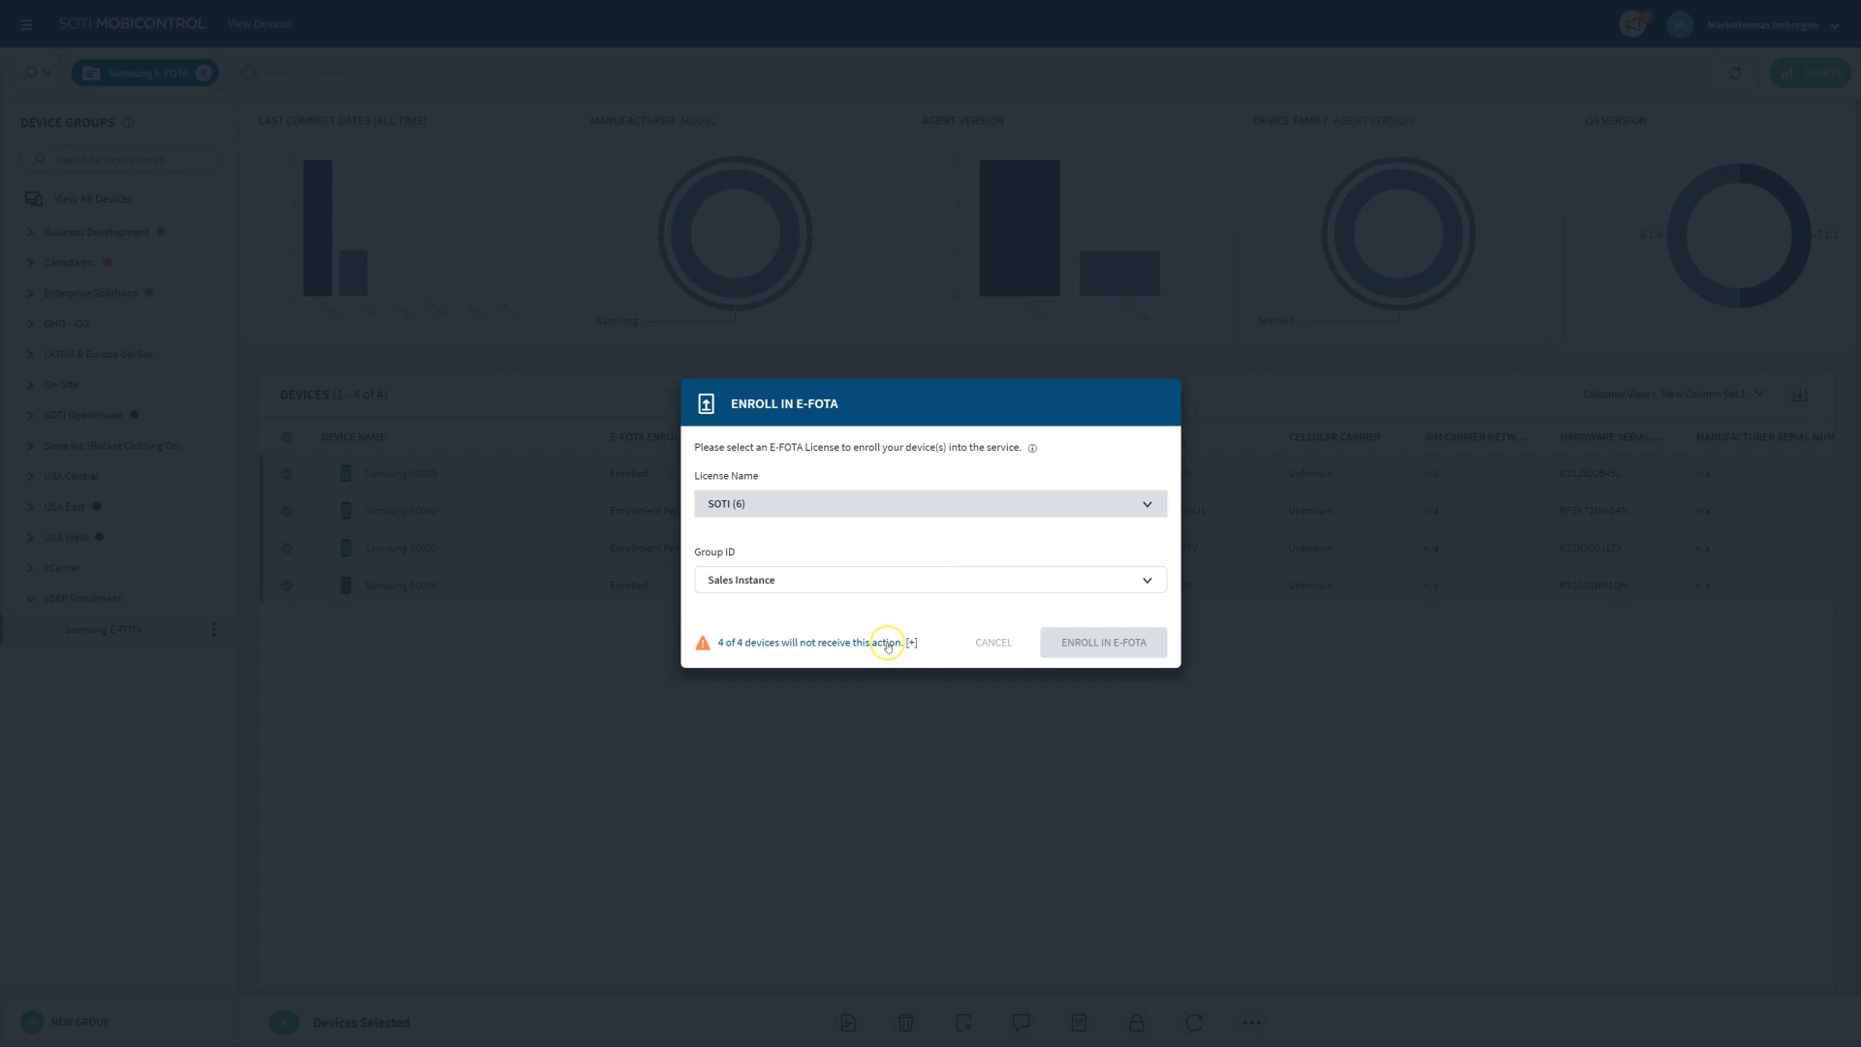
Step: Expand the '4 of 4 devices' warning: 2 already enrolled, 2 with enrollment in progress
left_click(888, 644)
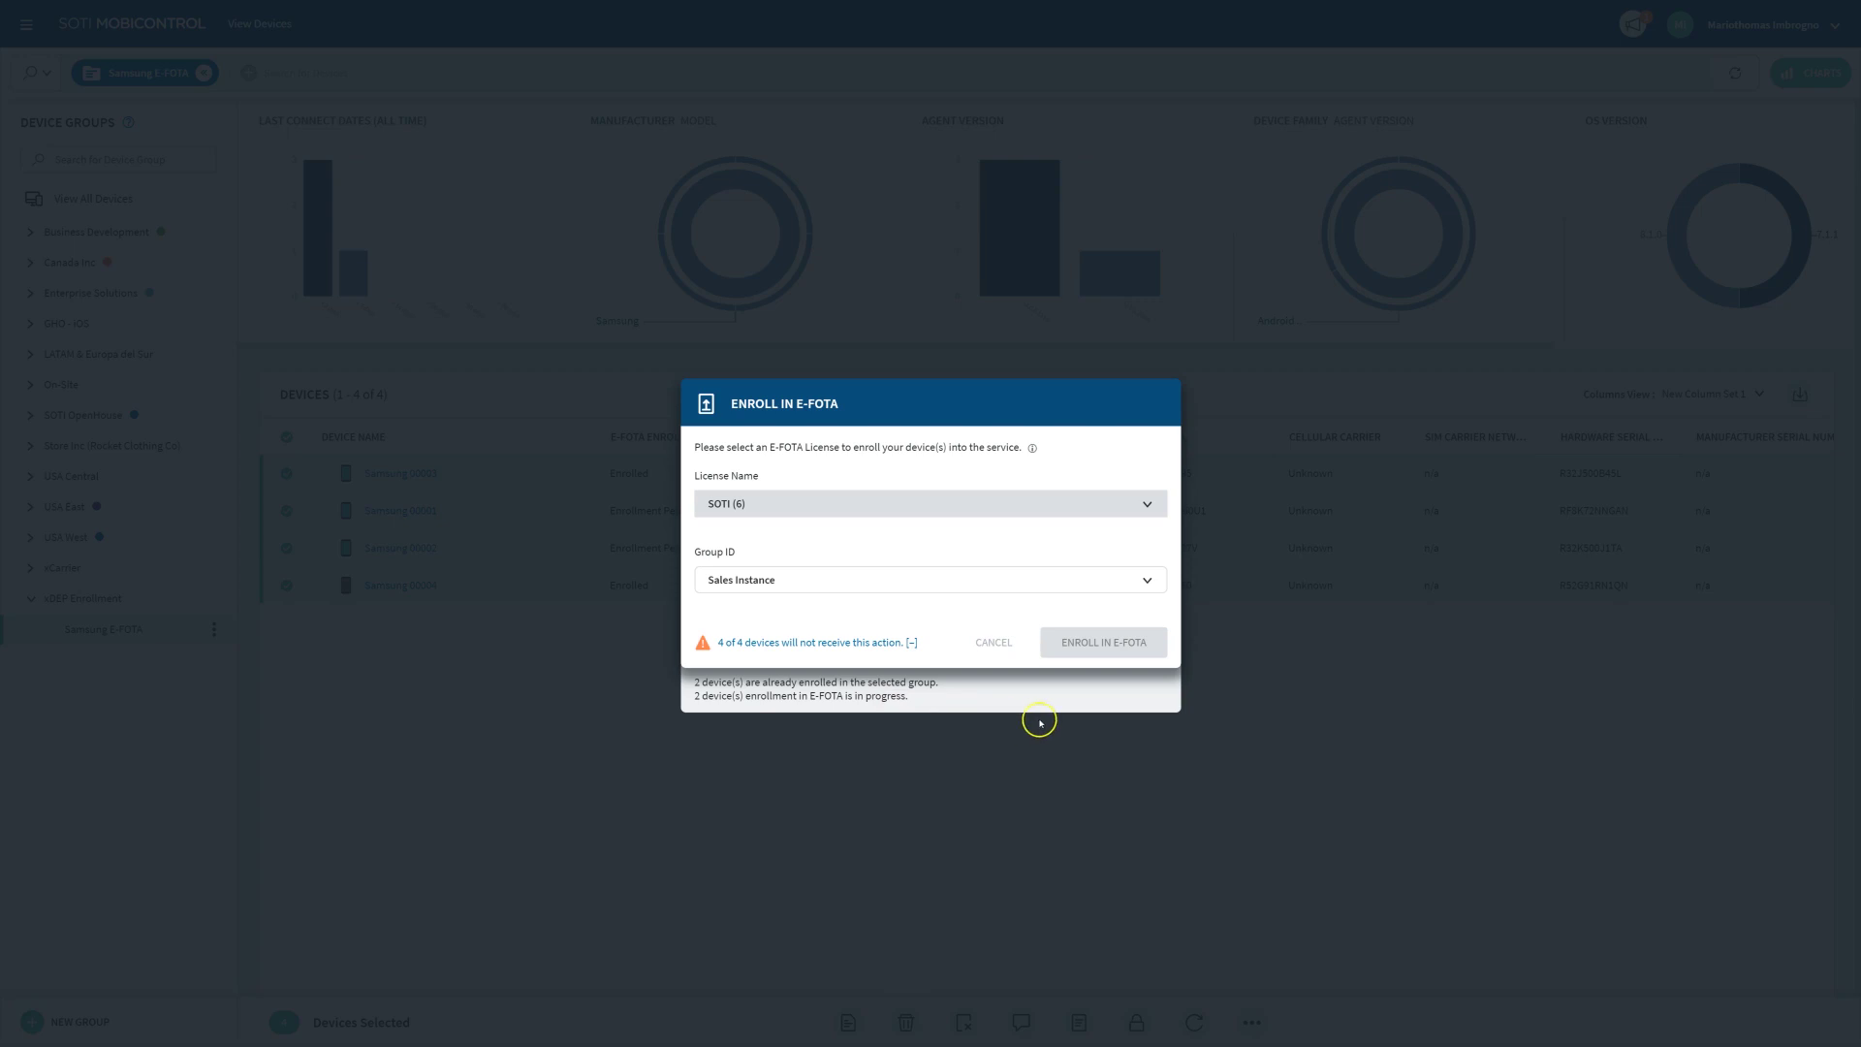
Step: Cancel the E-FOTA enrollment and send a confirmed Check-In to the selected devices
left_click(991, 646)
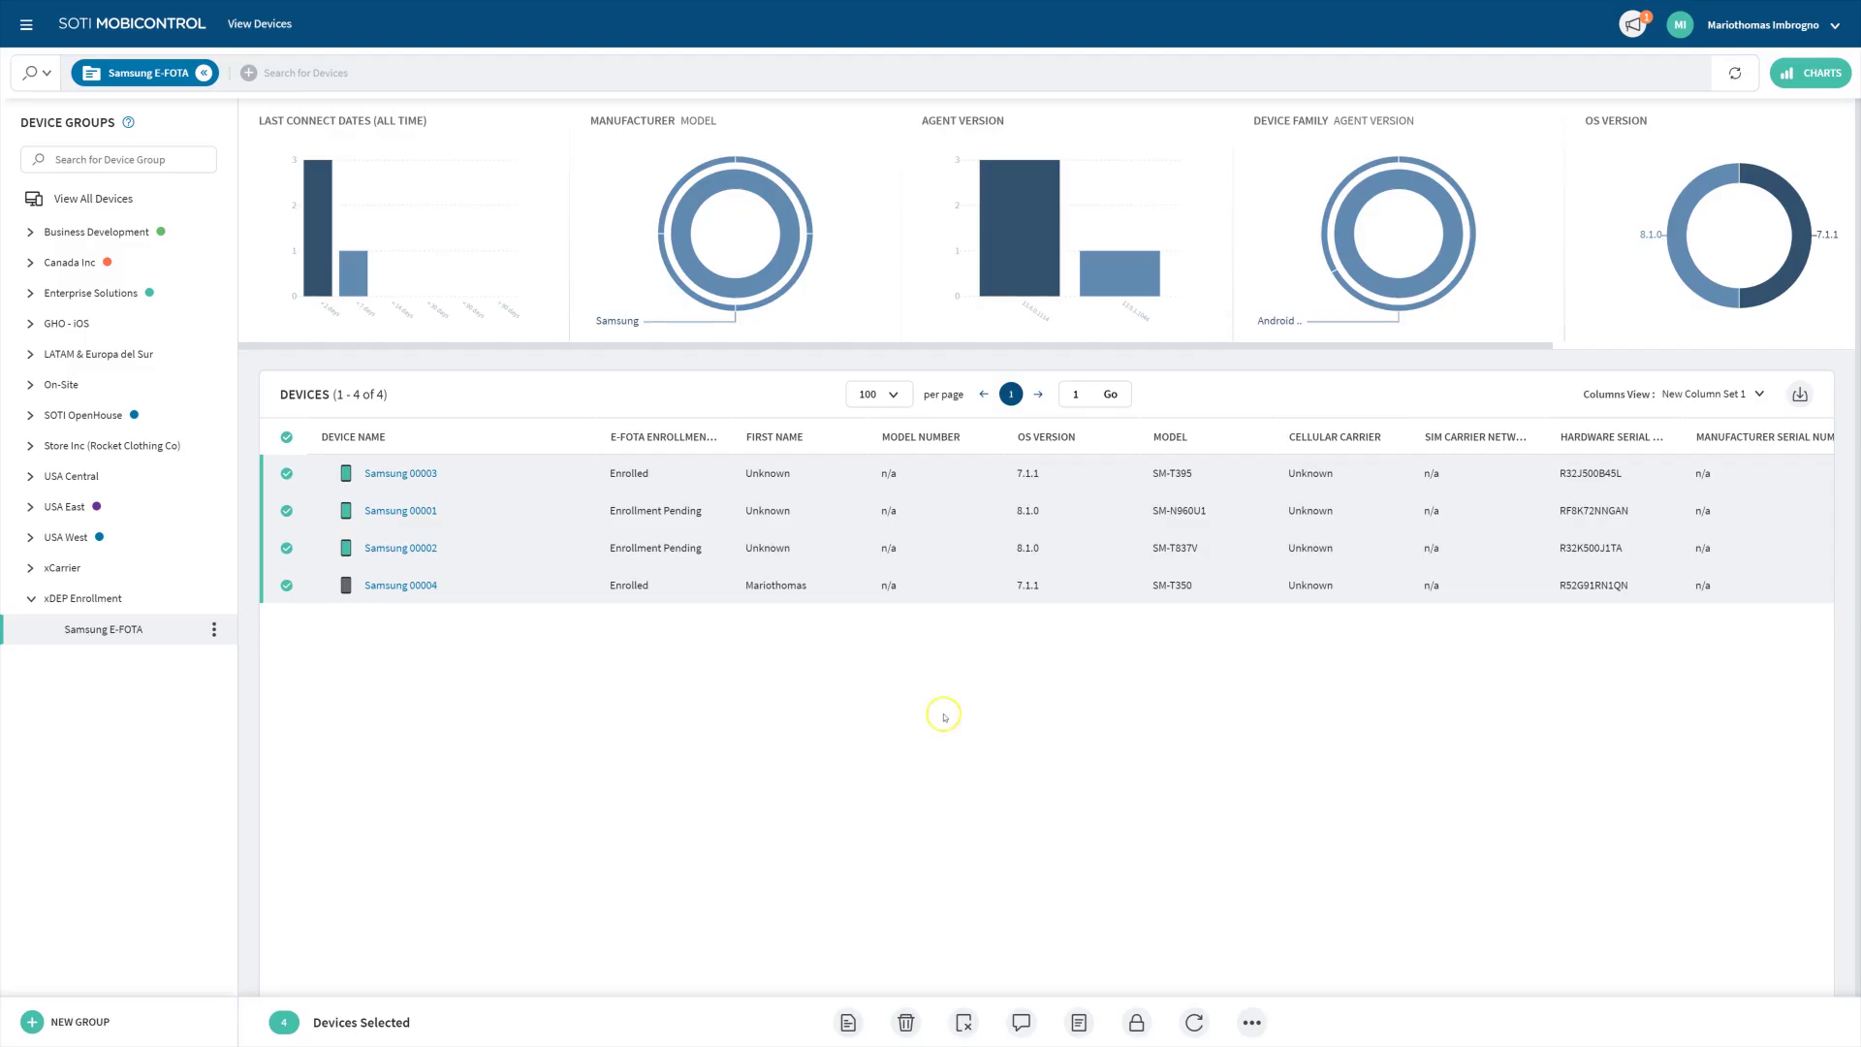
left_click(1194, 1023)
left_click(1107, 585)
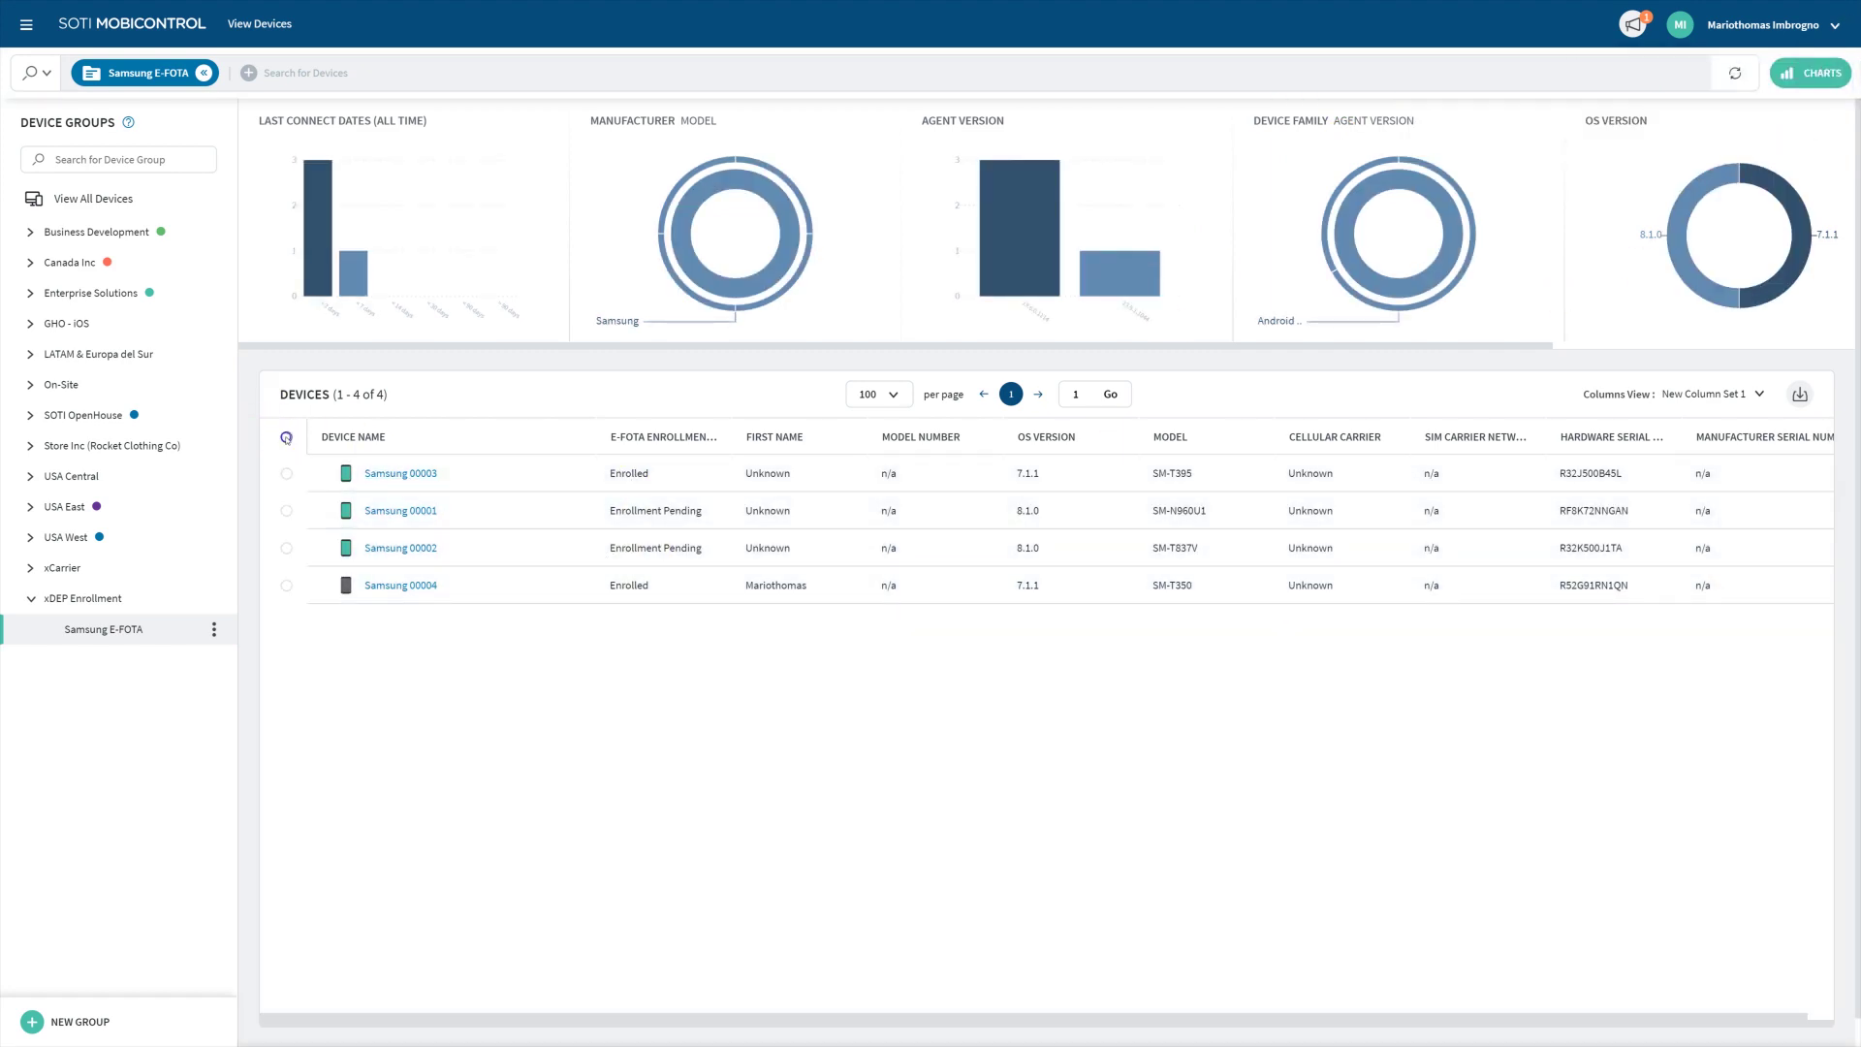
Step: Reselect all four devices and start Upgrade Firmware from the 'firm' action search
left_click(286, 438)
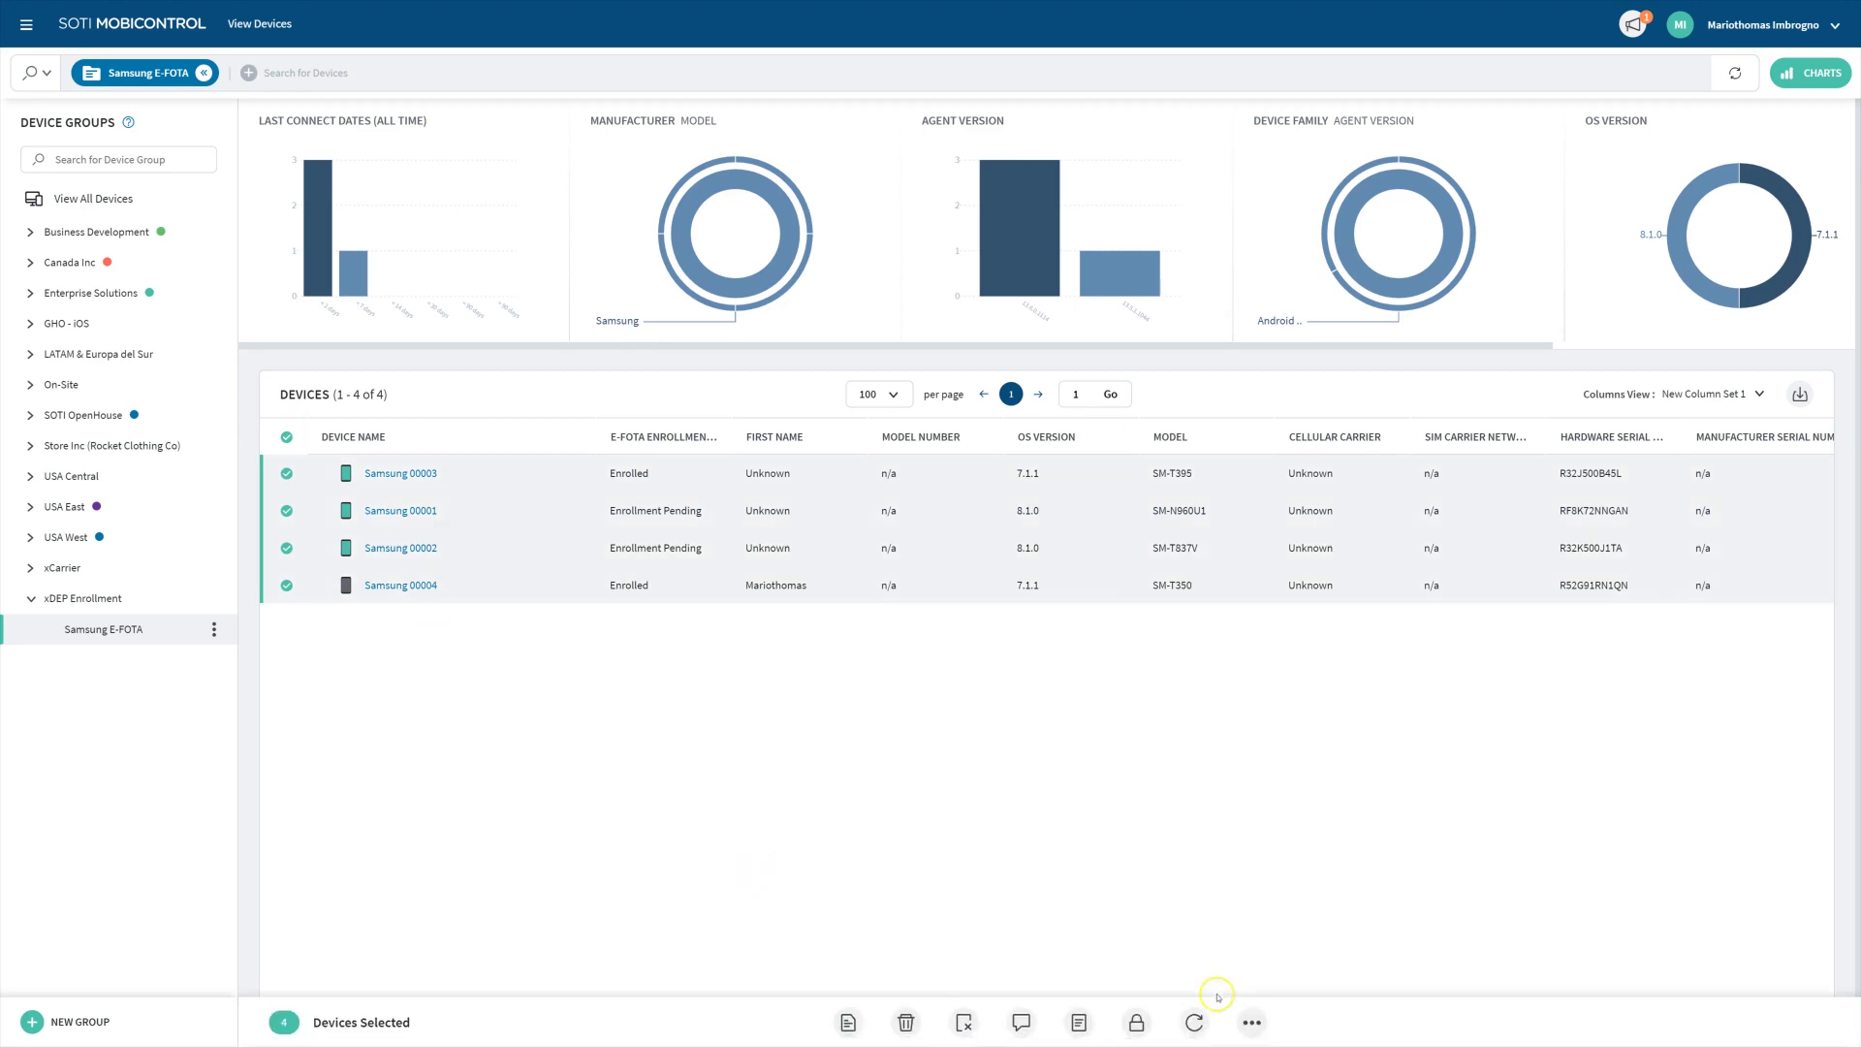
left_click(1252, 1022)
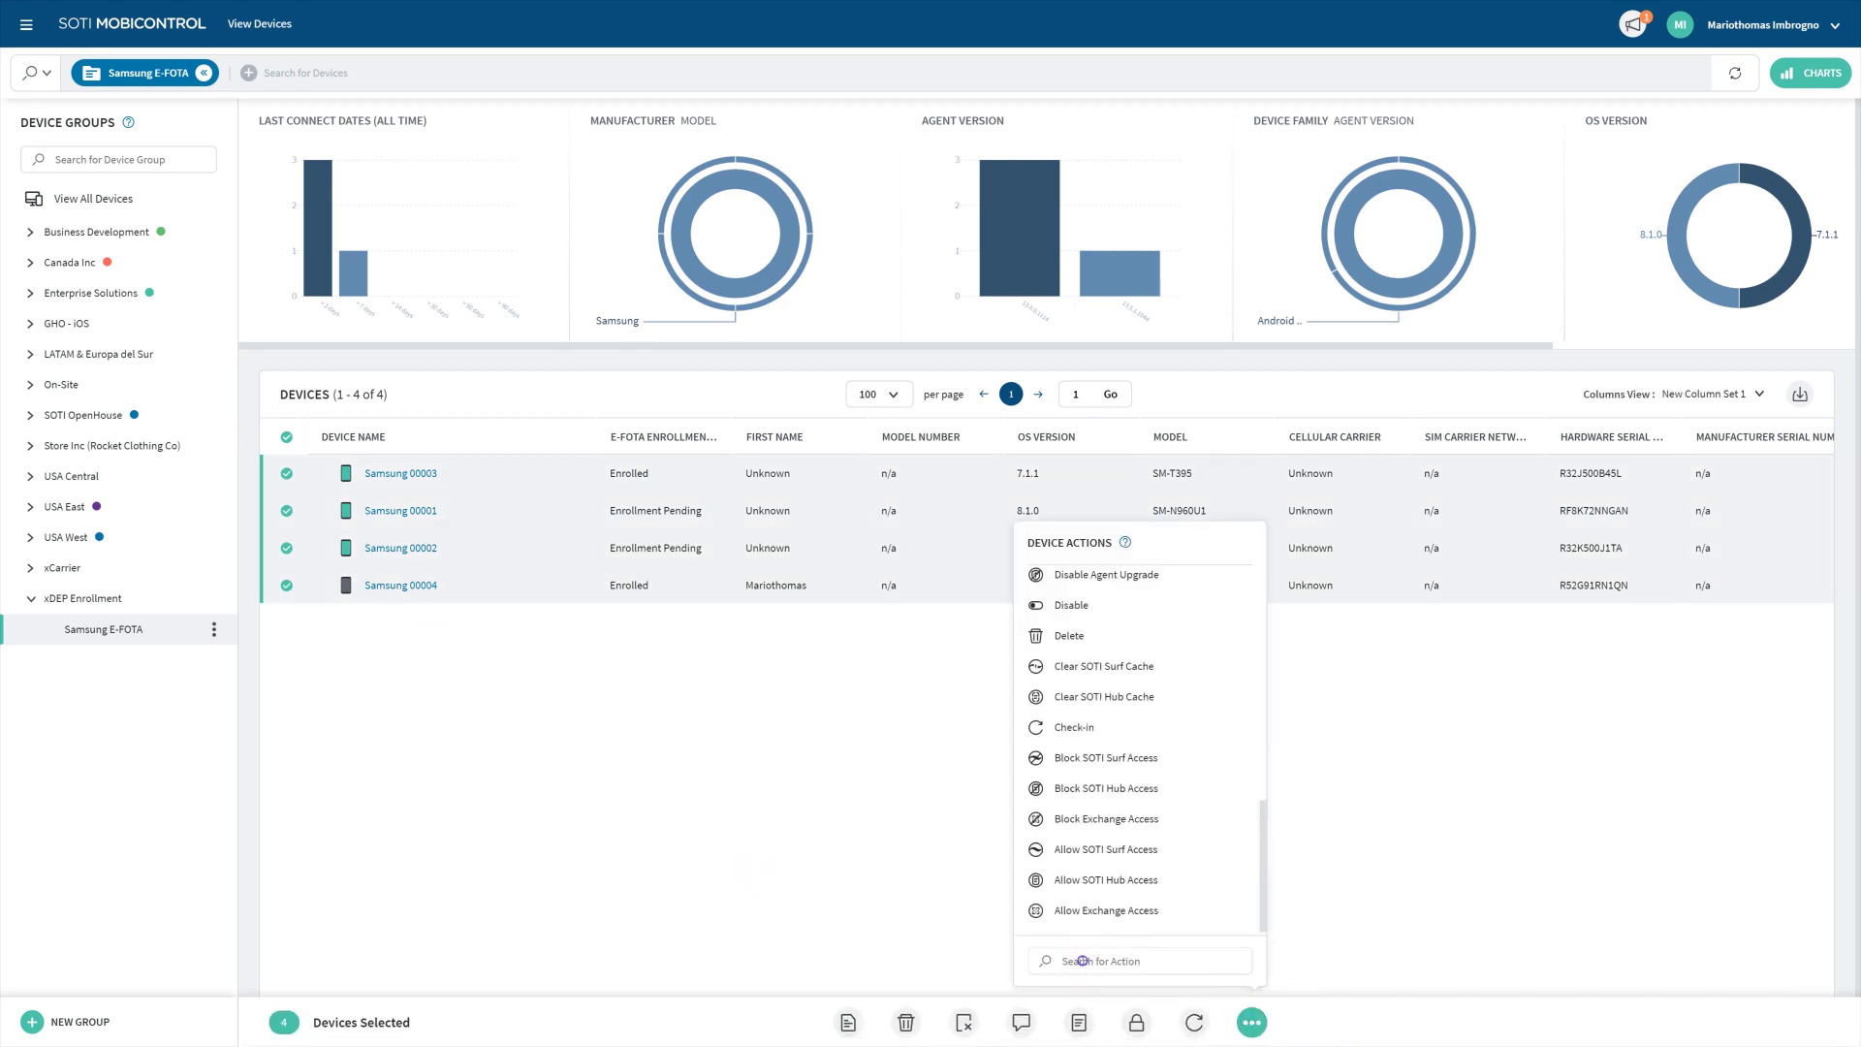
type("firm")
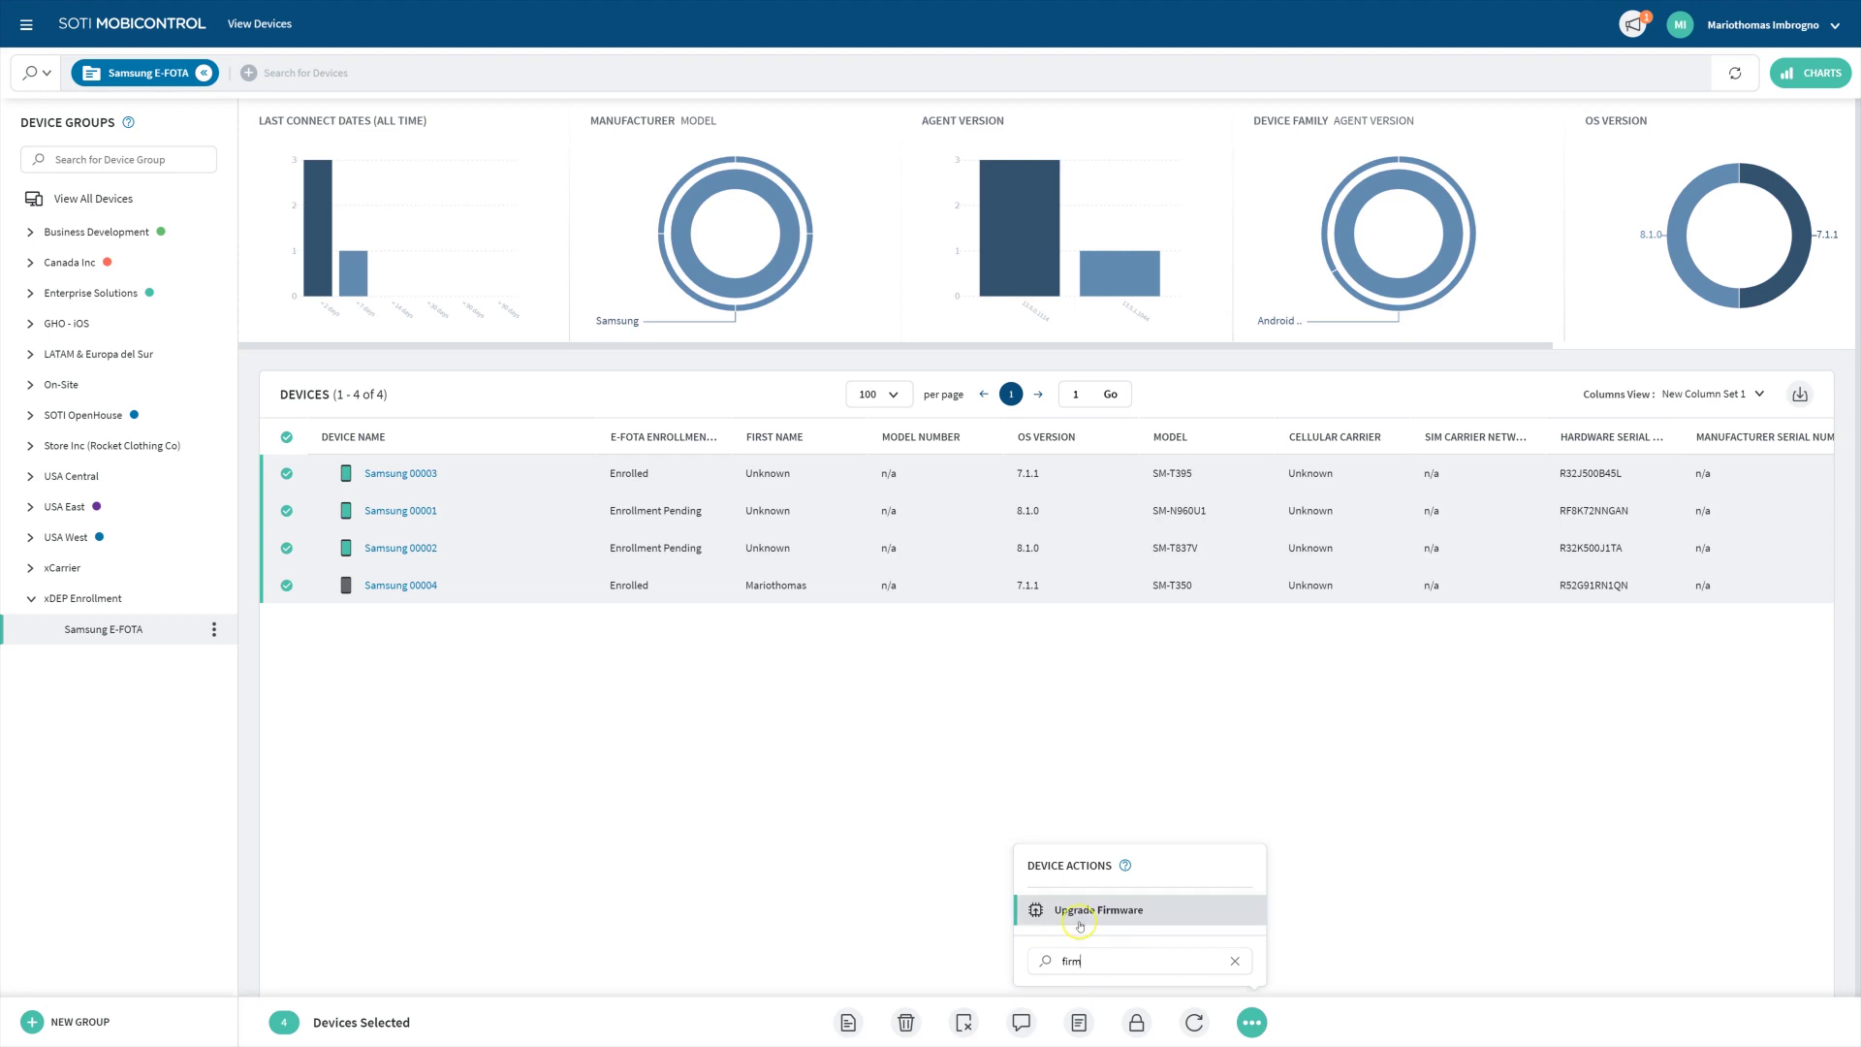
left_click(1099, 917)
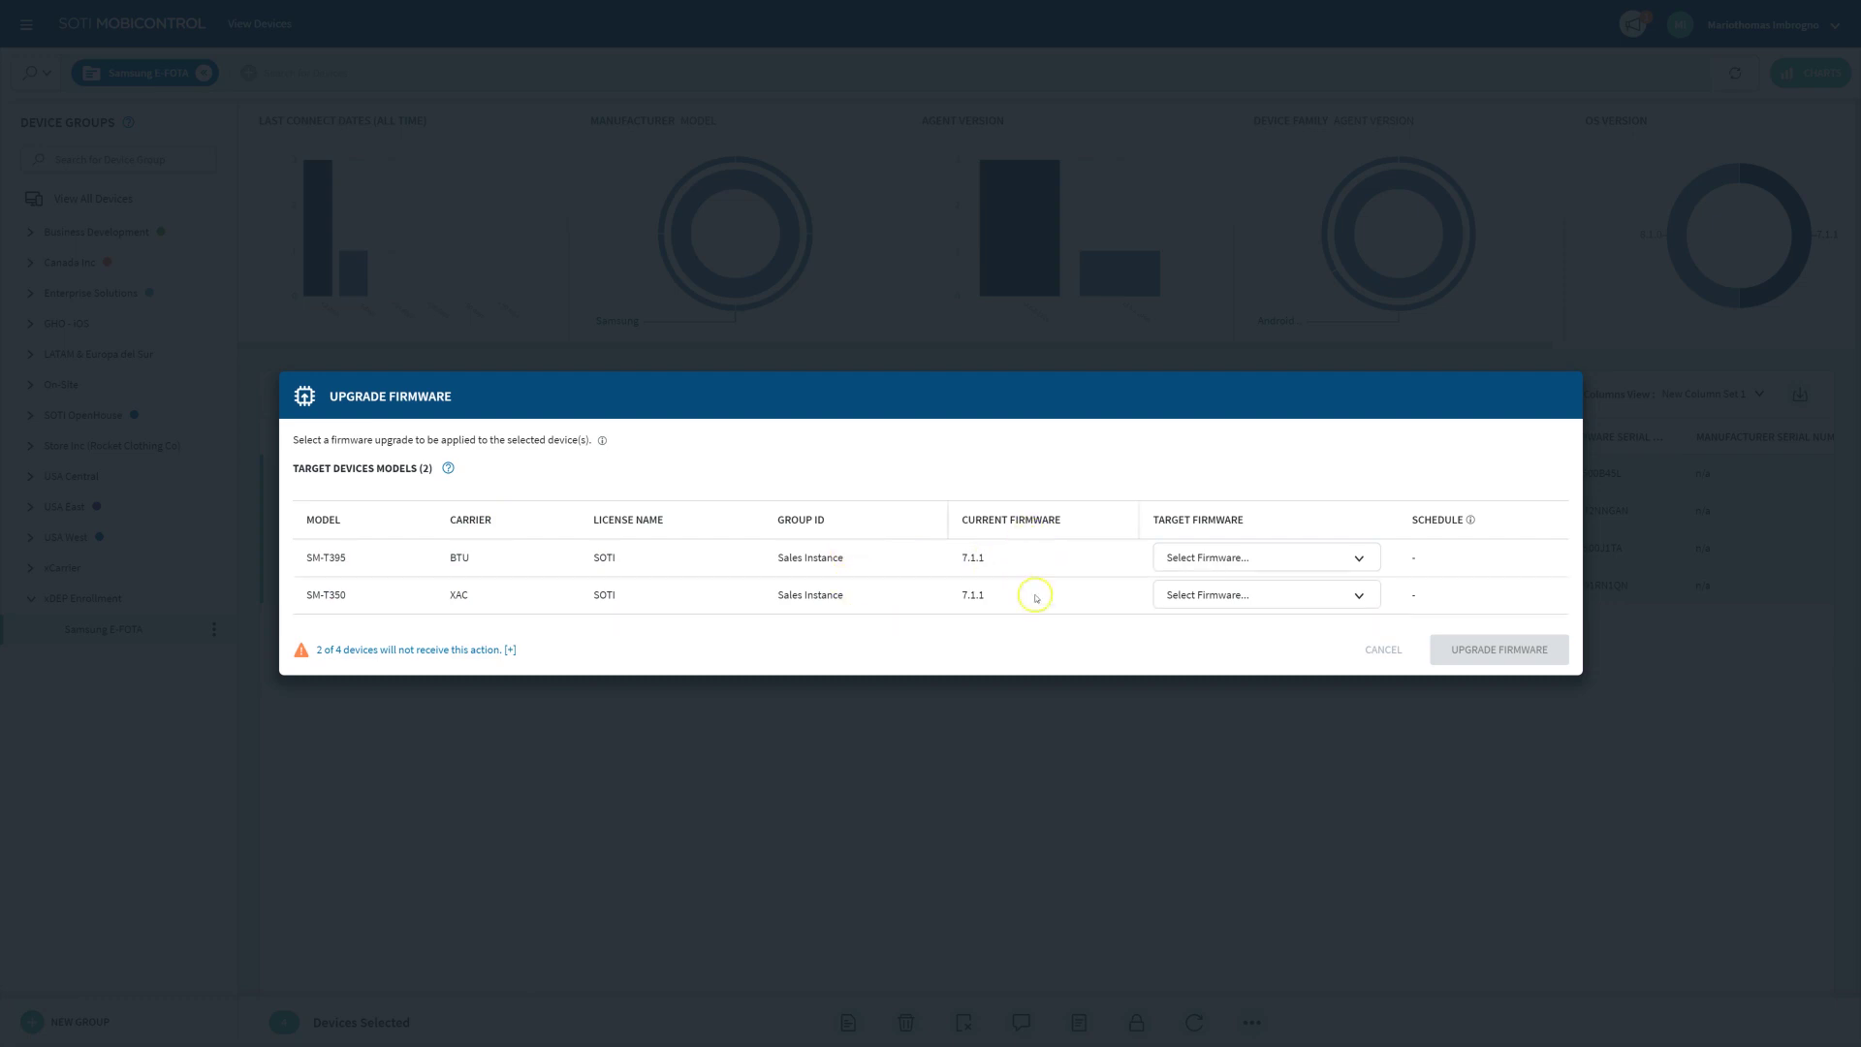
Step: Target Nougat 2018-07-13 for SM-T395 and Nougat 2017-10-26 for SM-T350
left_click(1293, 560)
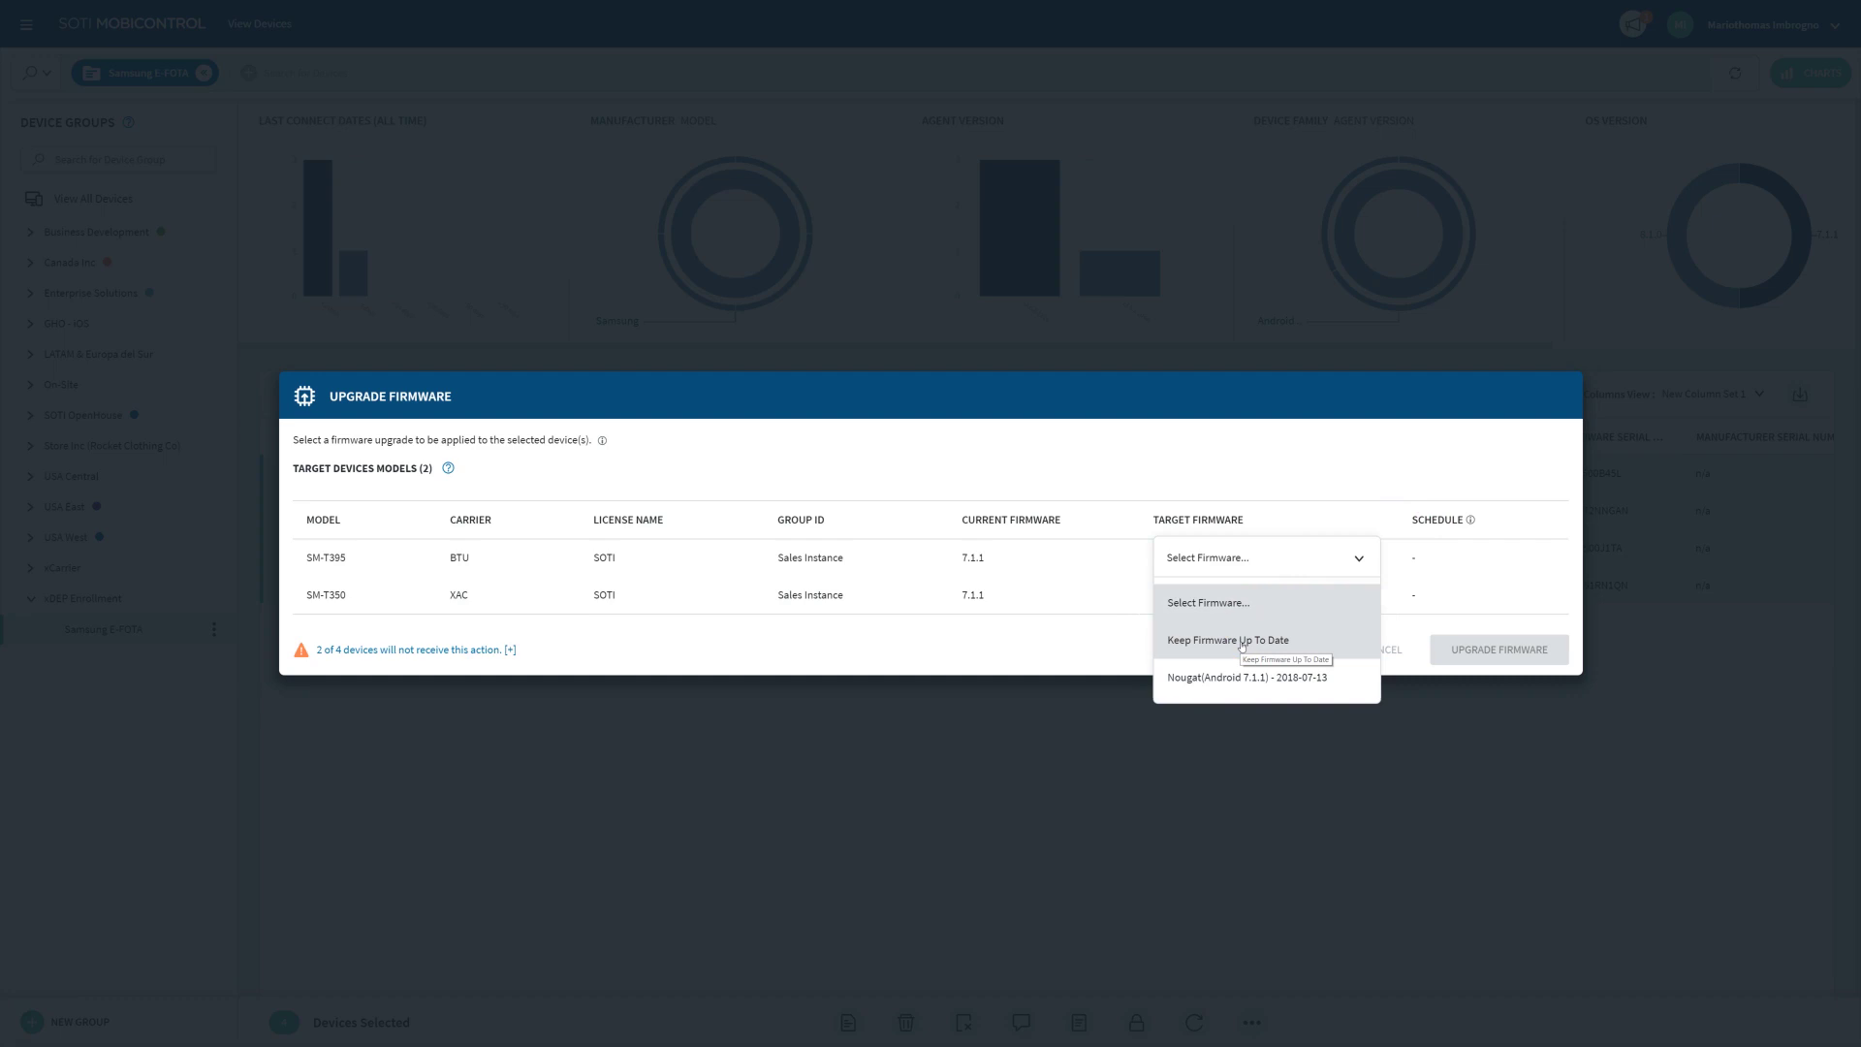
left_click(1247, 677)
left_click(1251, 594)
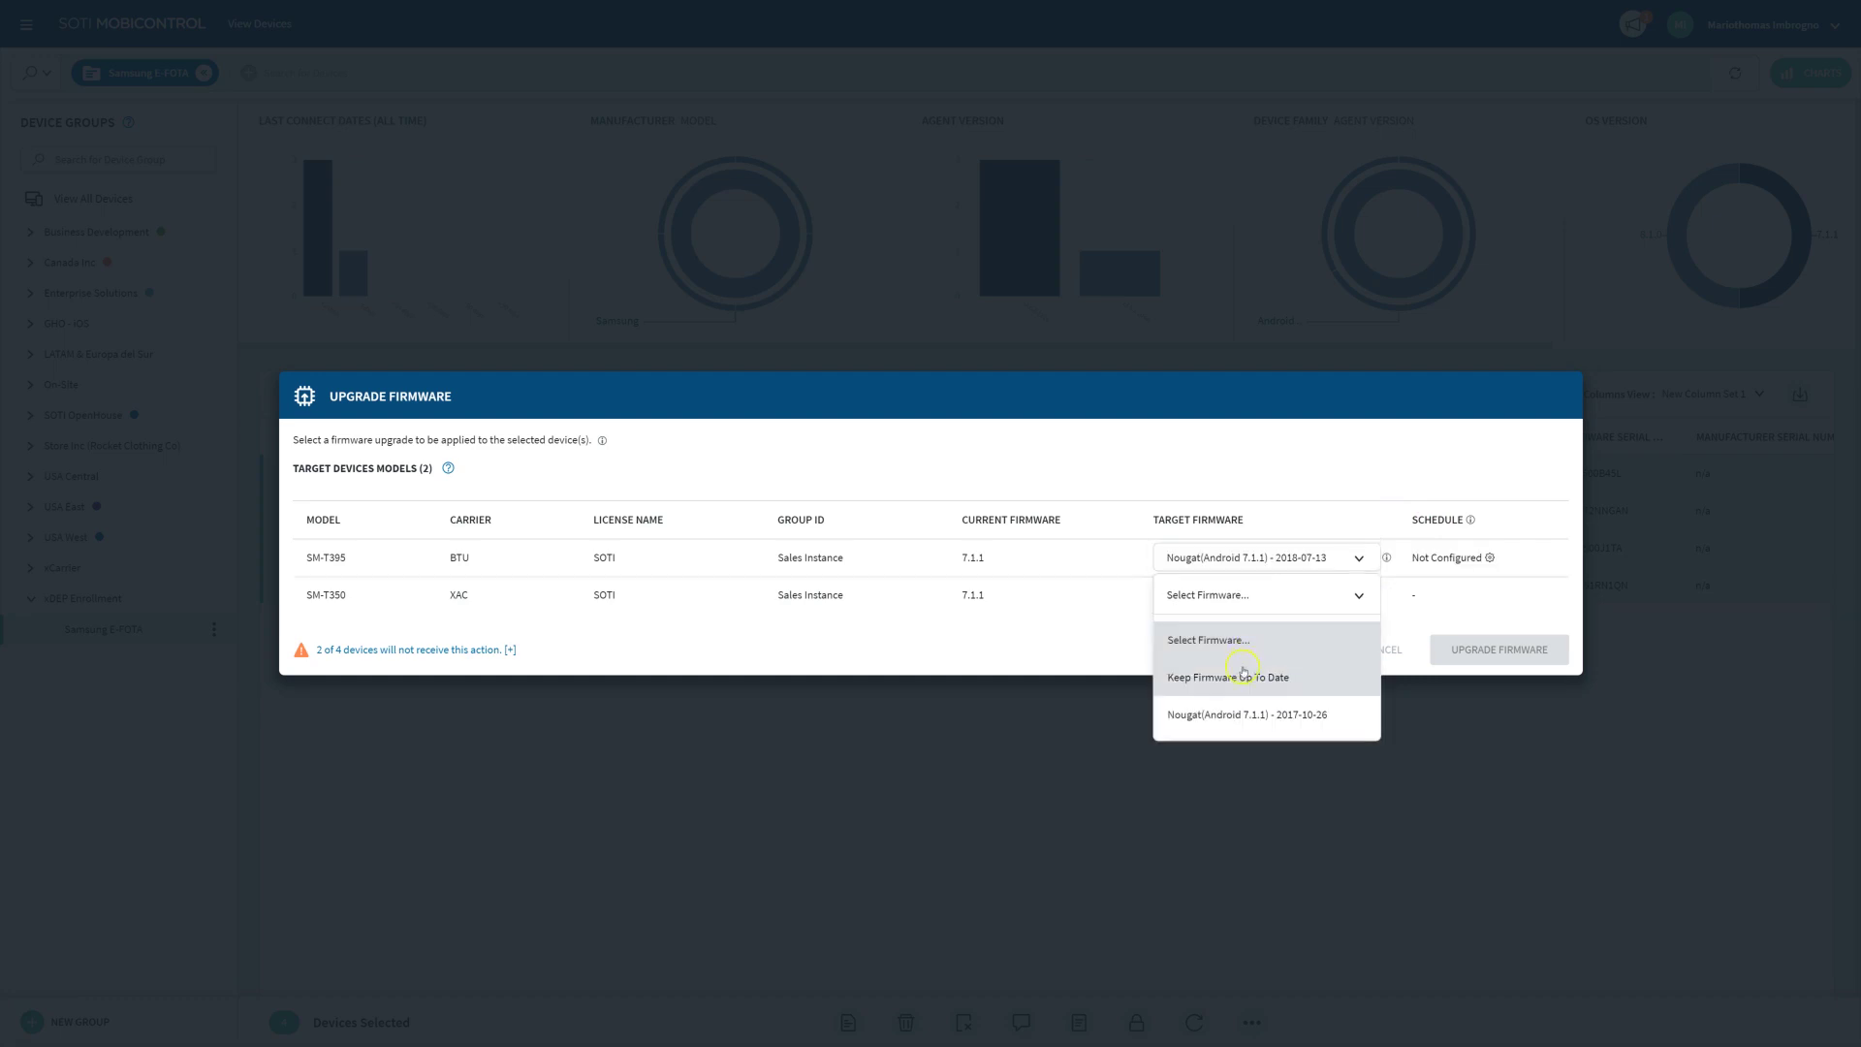
left_click(1247, 711)
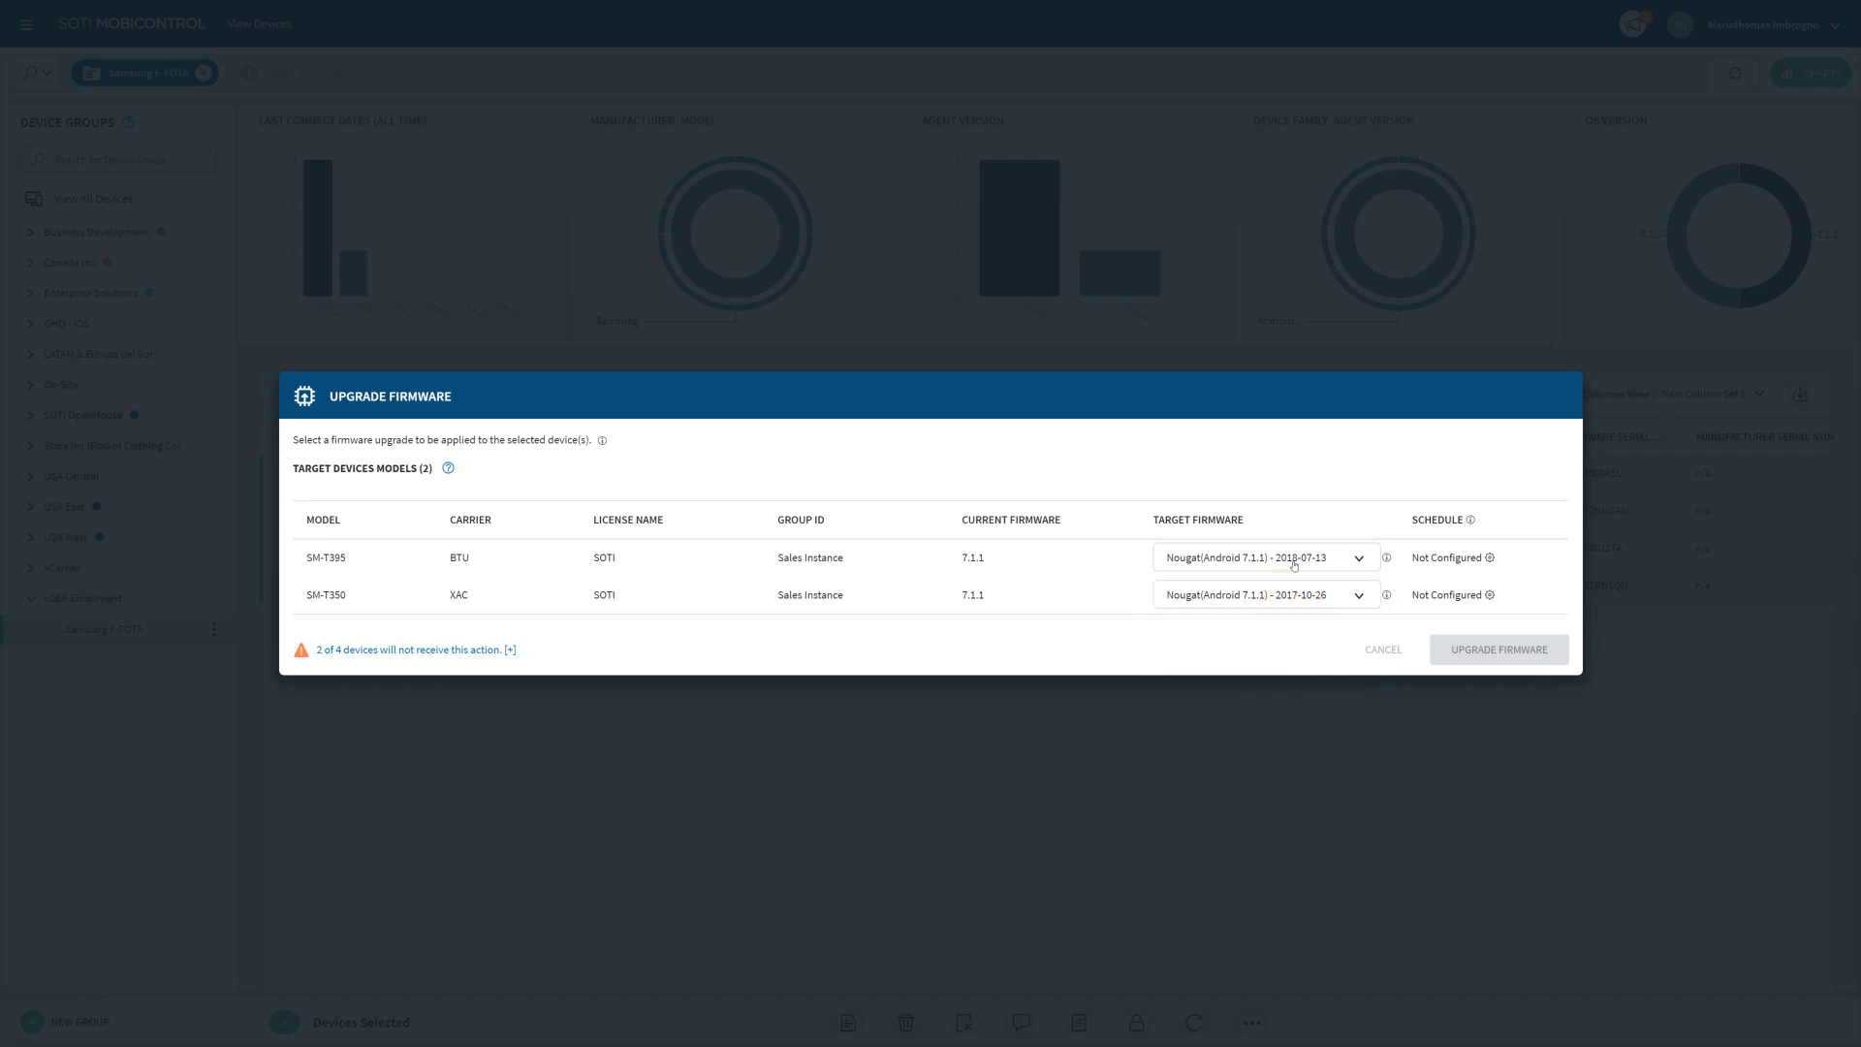
left_click(1490, 558)
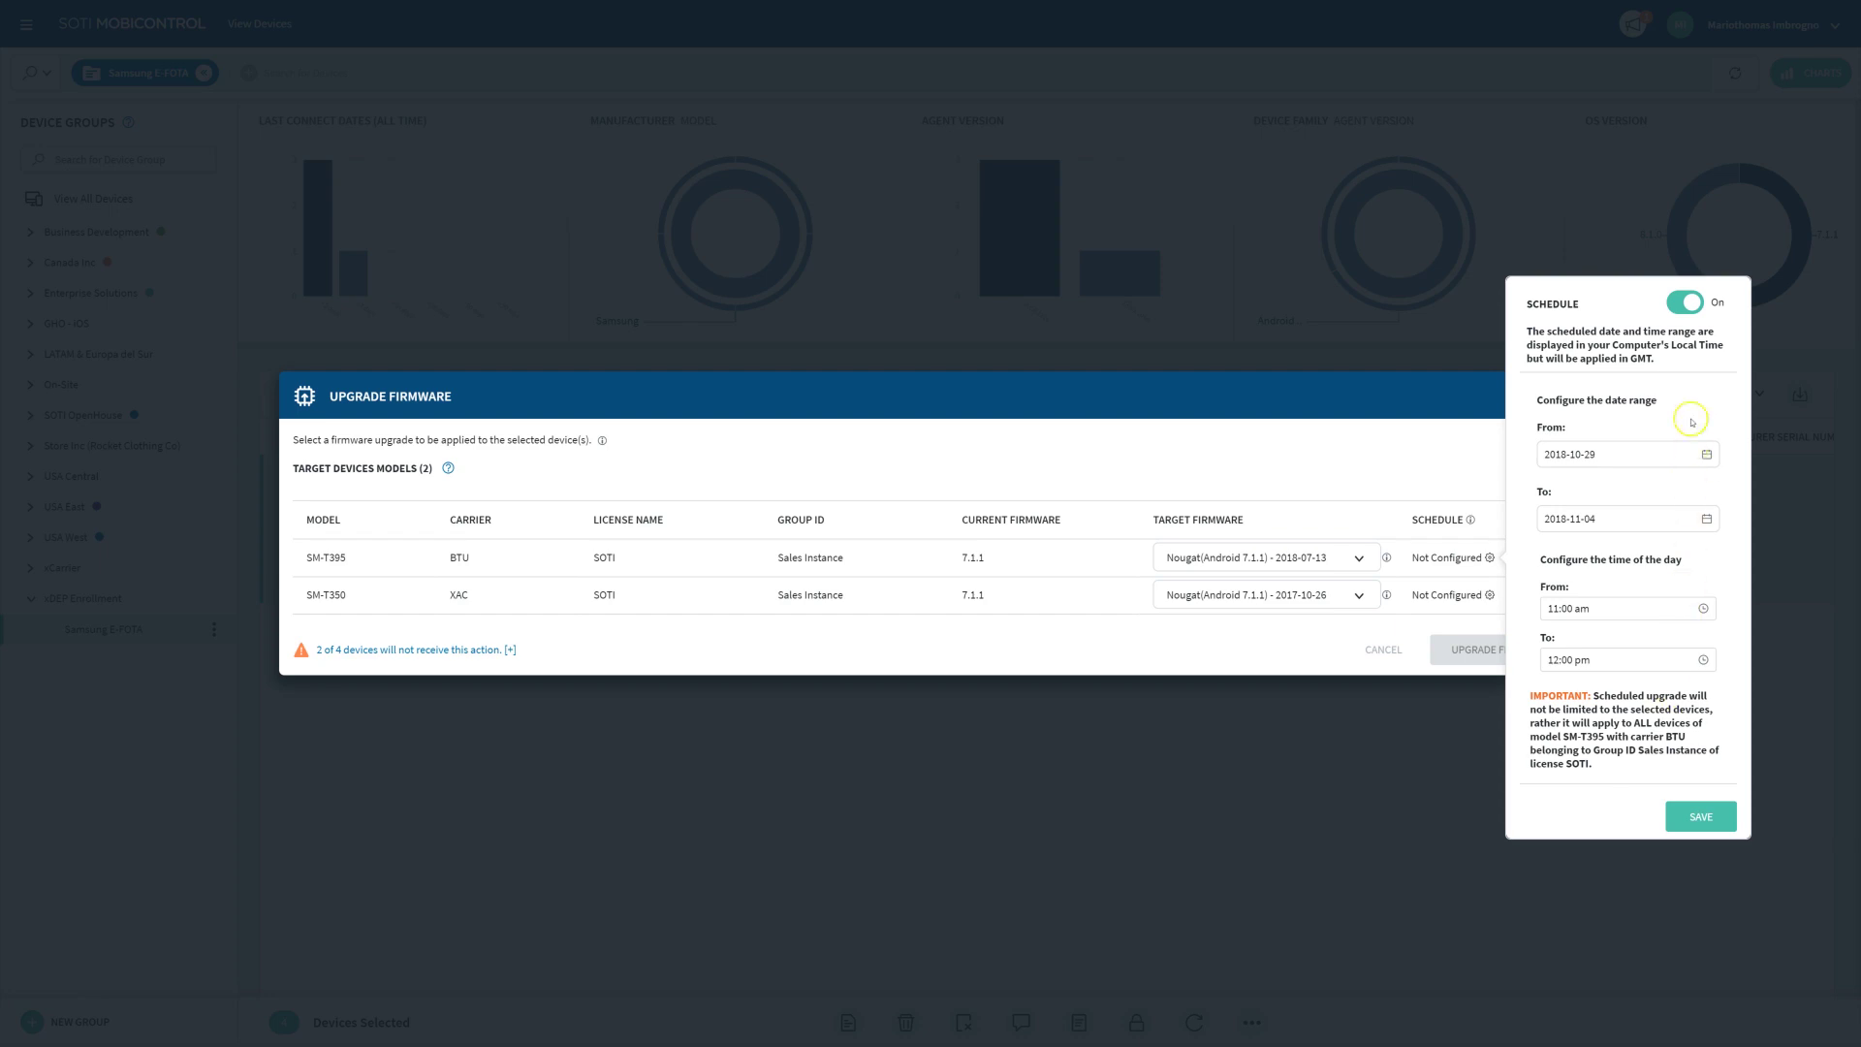
Step: Set SM-T395's upgrade window to start on 2019-01-14 at 3:00 am
left_click(1707, 455)
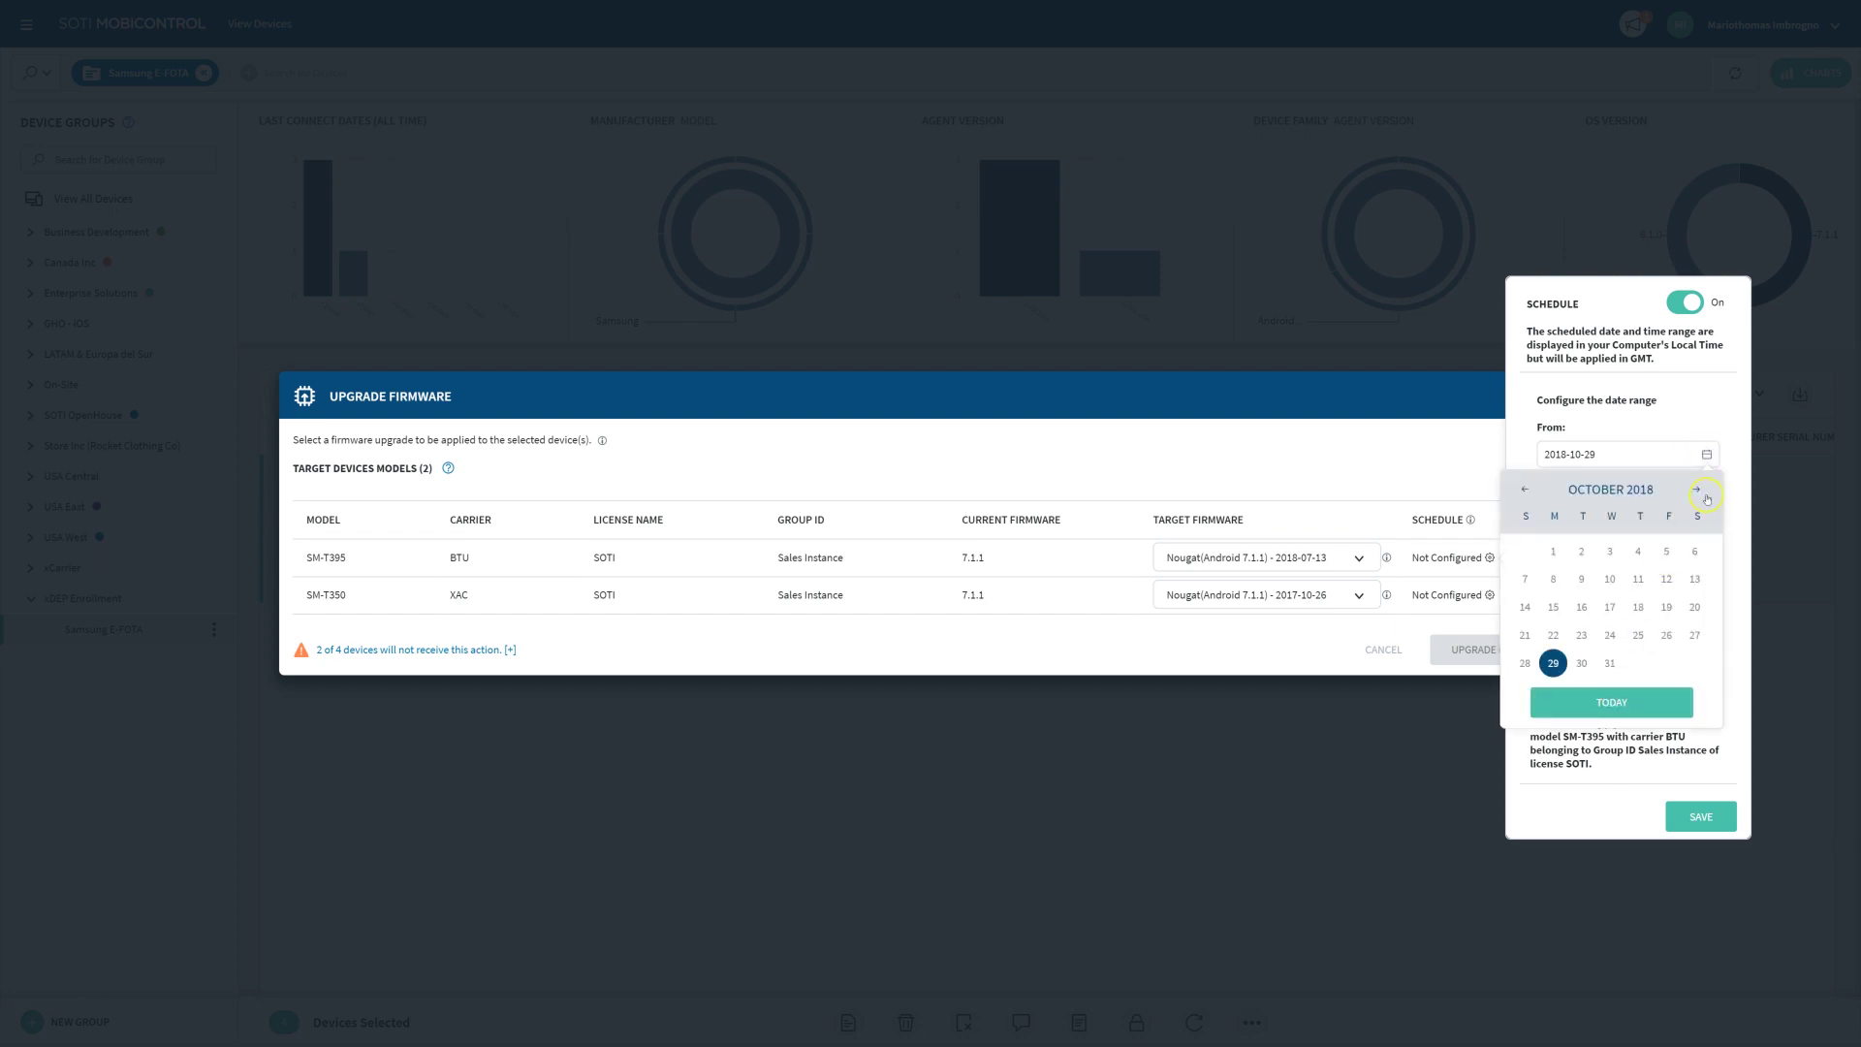
left_click(1697, 488)
left_click(1697, 489)
left_click(1697, 489)
left_click(1572, 698)
left_click(1631, 607)
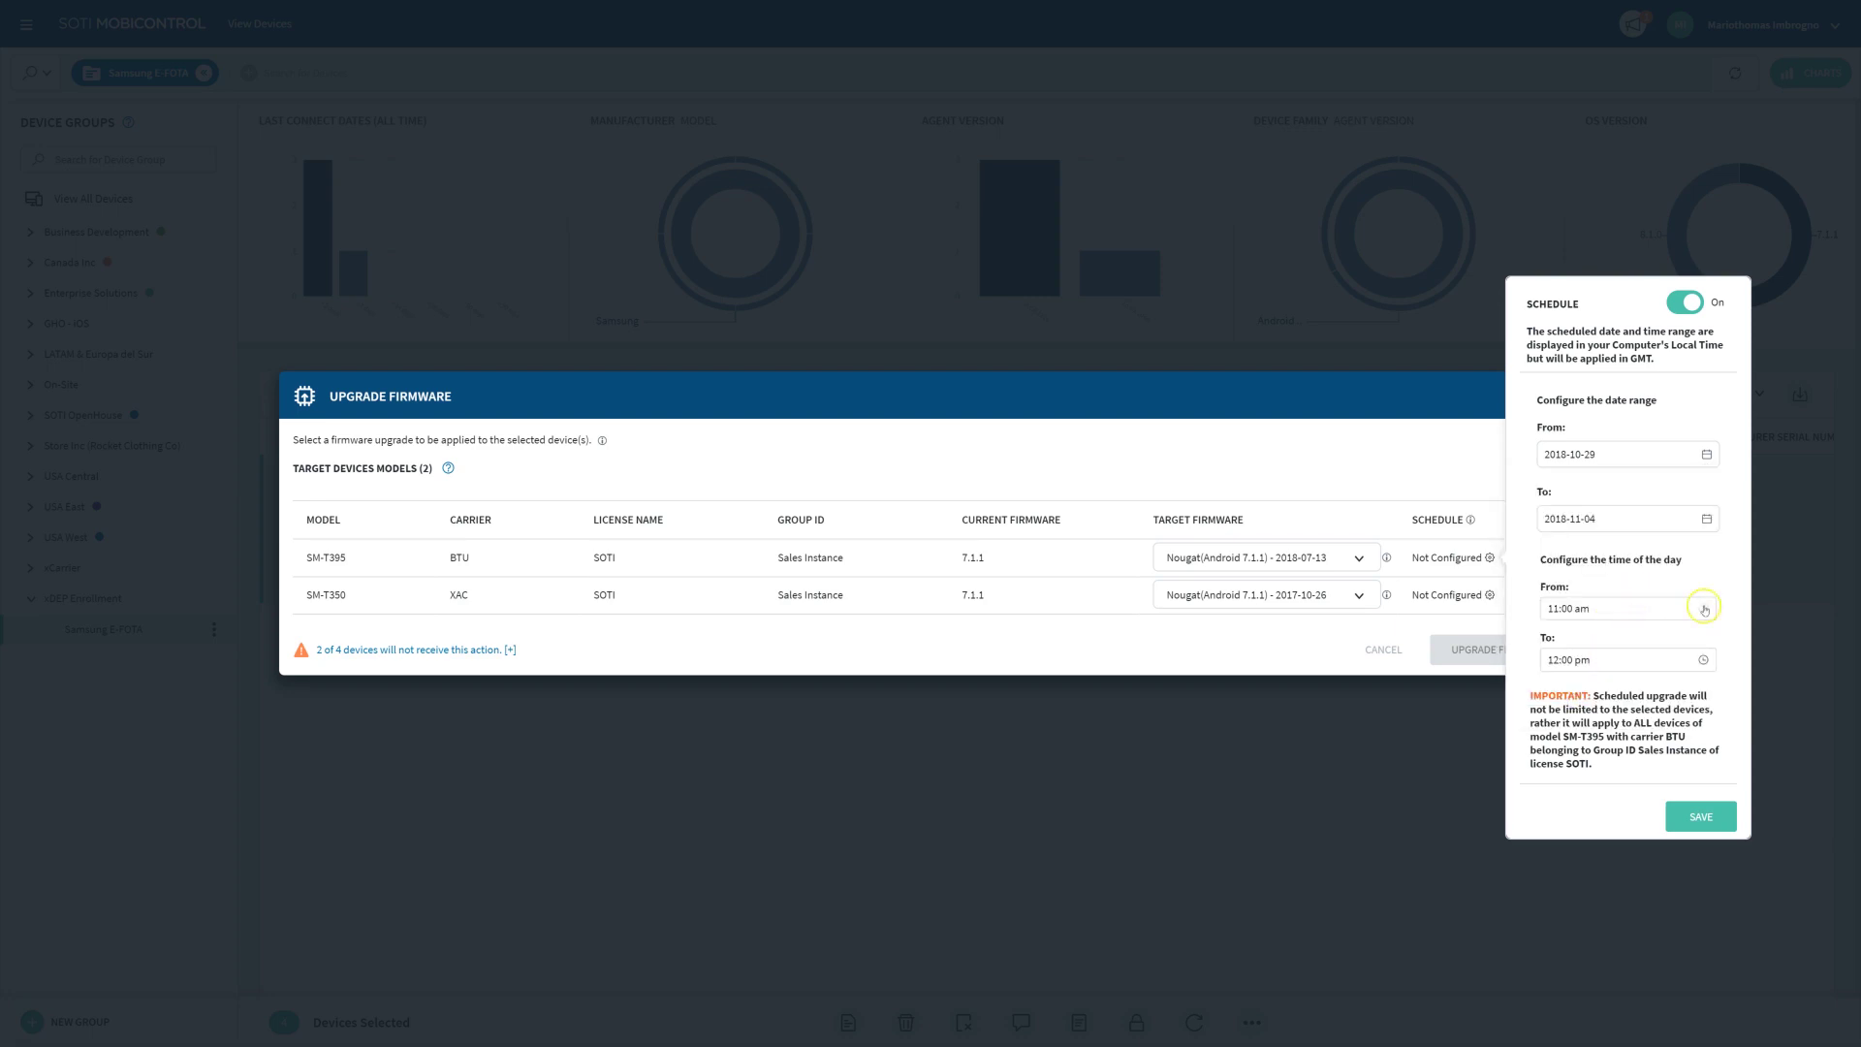
scroll(1632, 566, "down", 3)
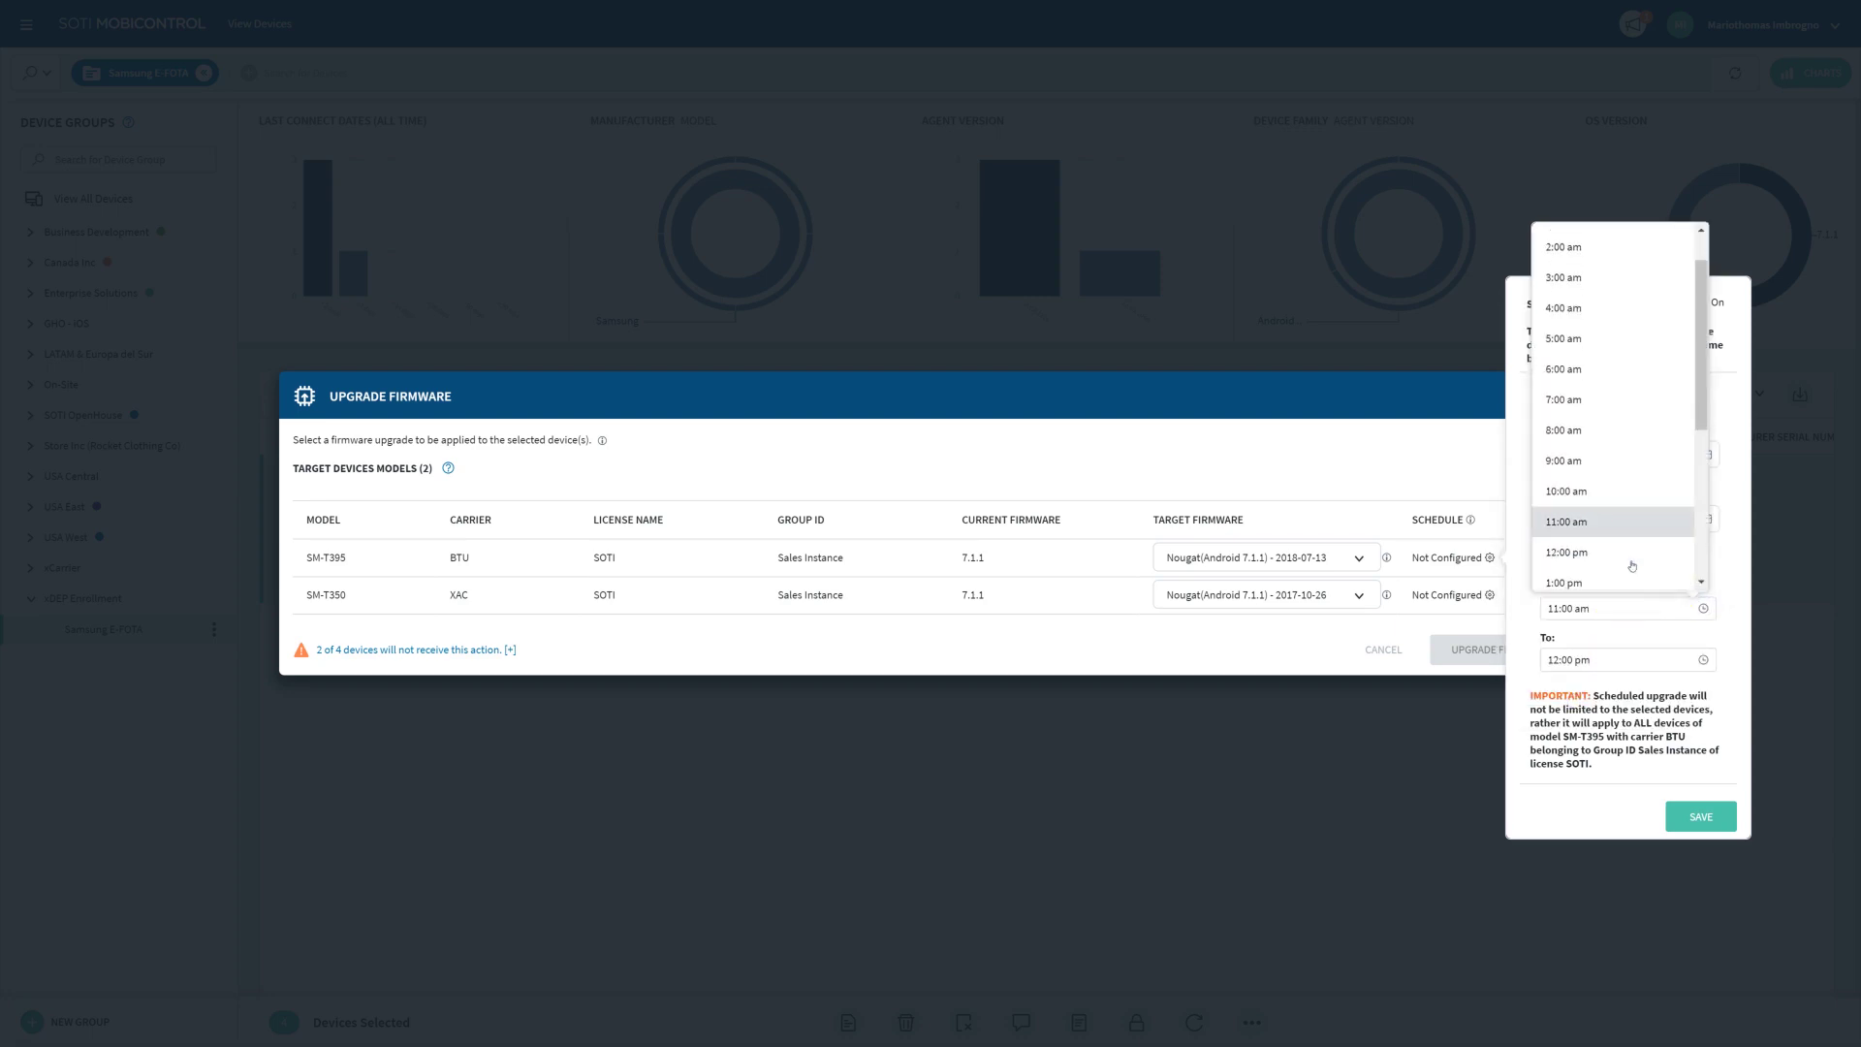
scroll(1643, 540, "up", 3)
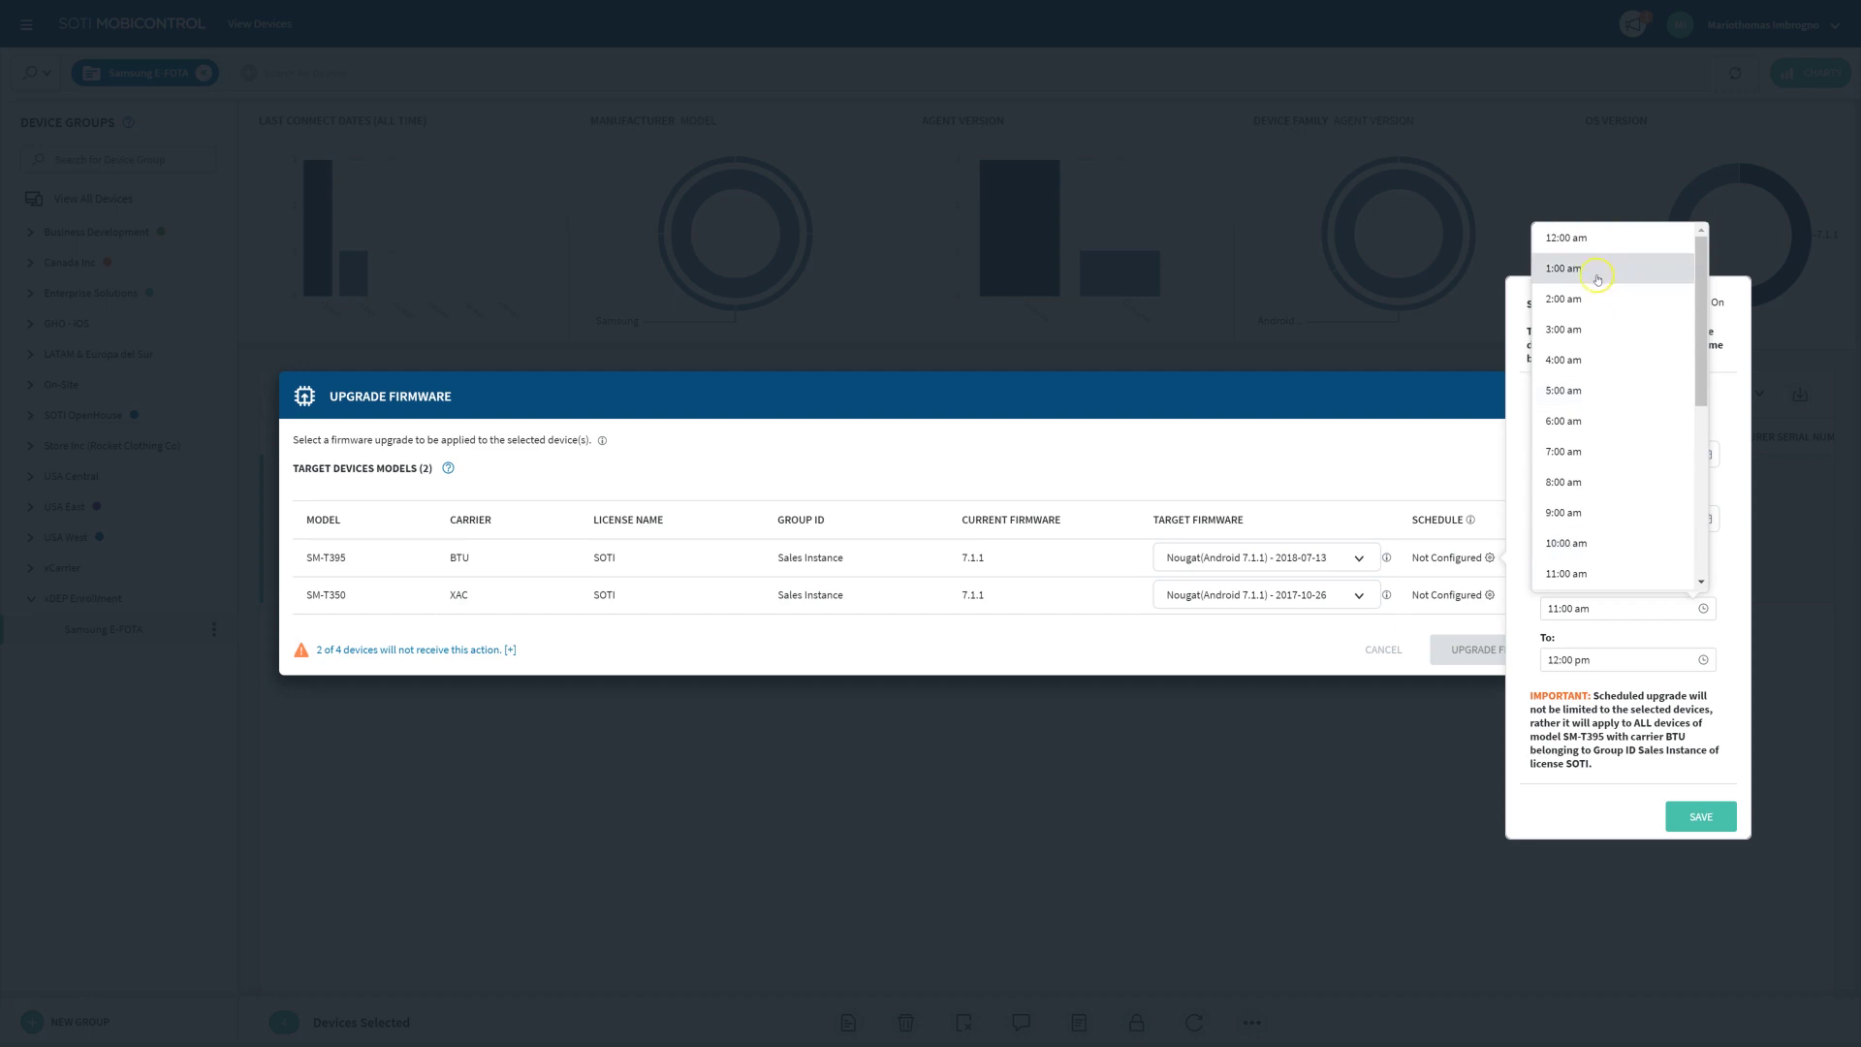
left_click(1590, 329)
Step: Set the end to 5:00 am on 2019-01-14, confirm the start date, and save the schedule
left_click(1702, 662)
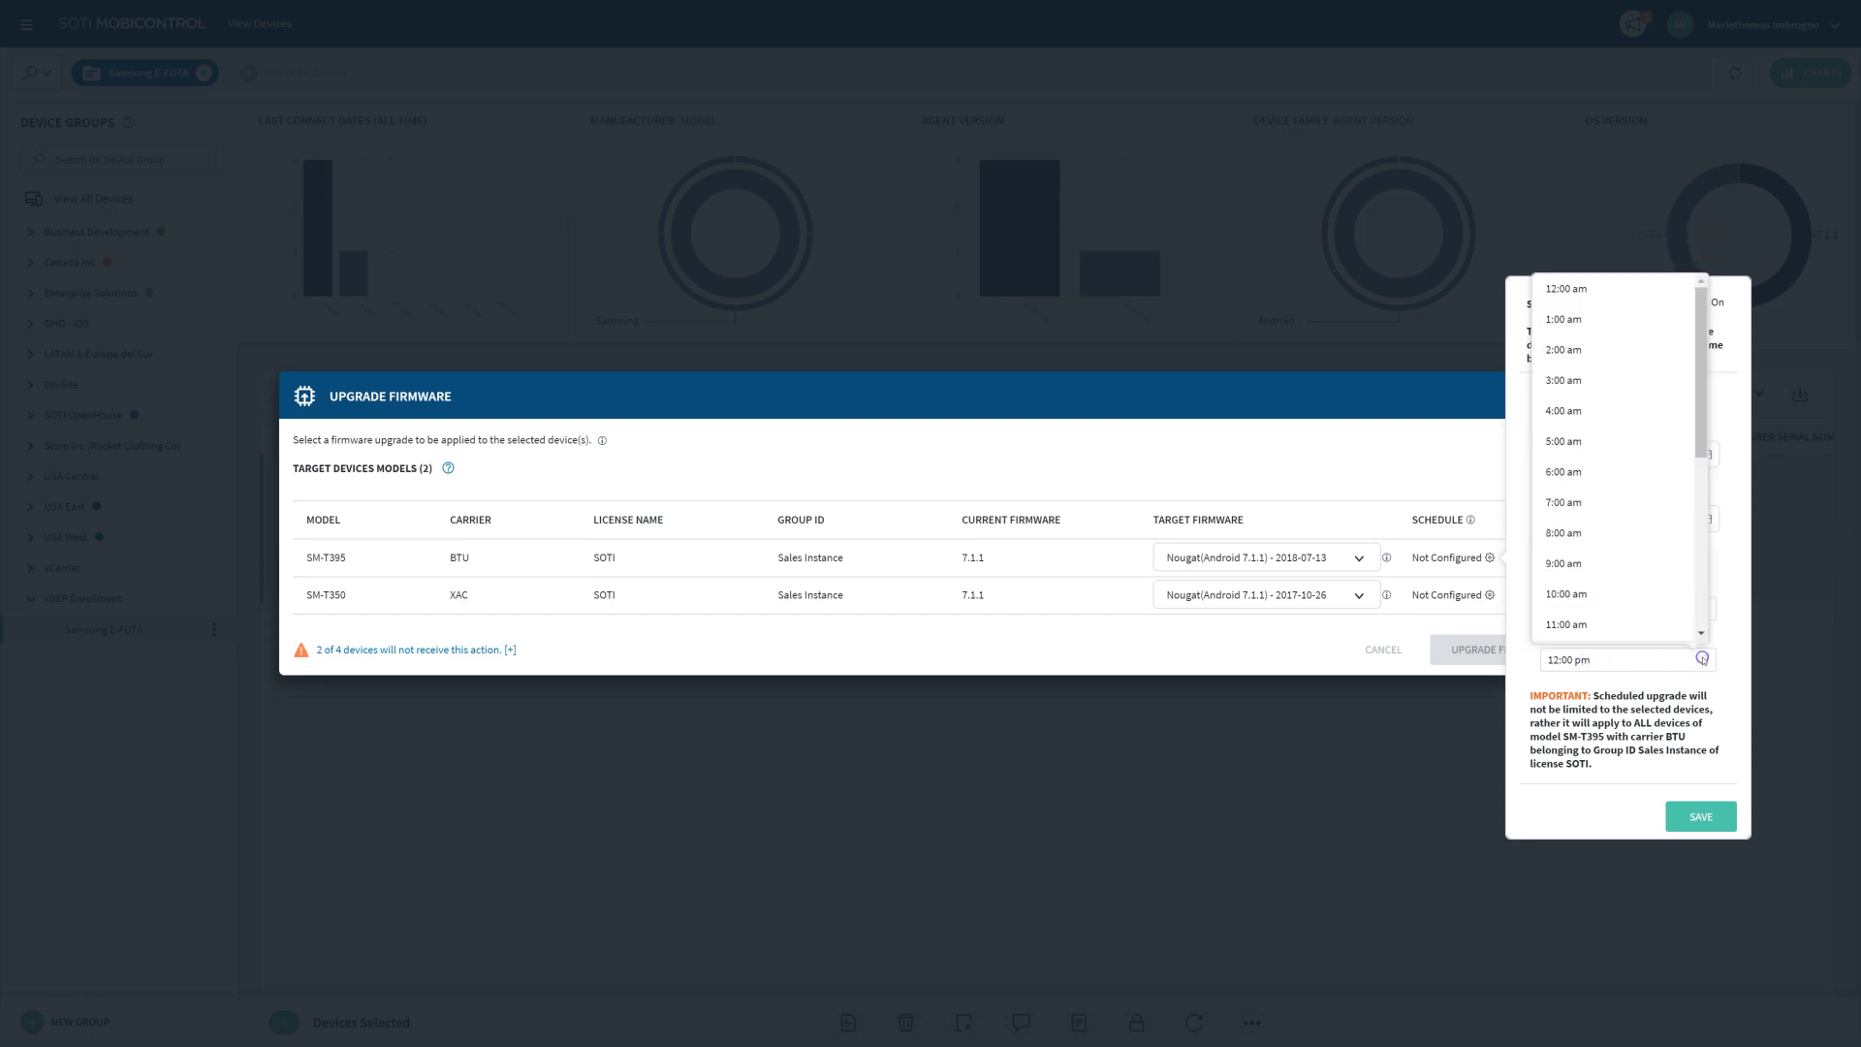
left_click(1706, 519)
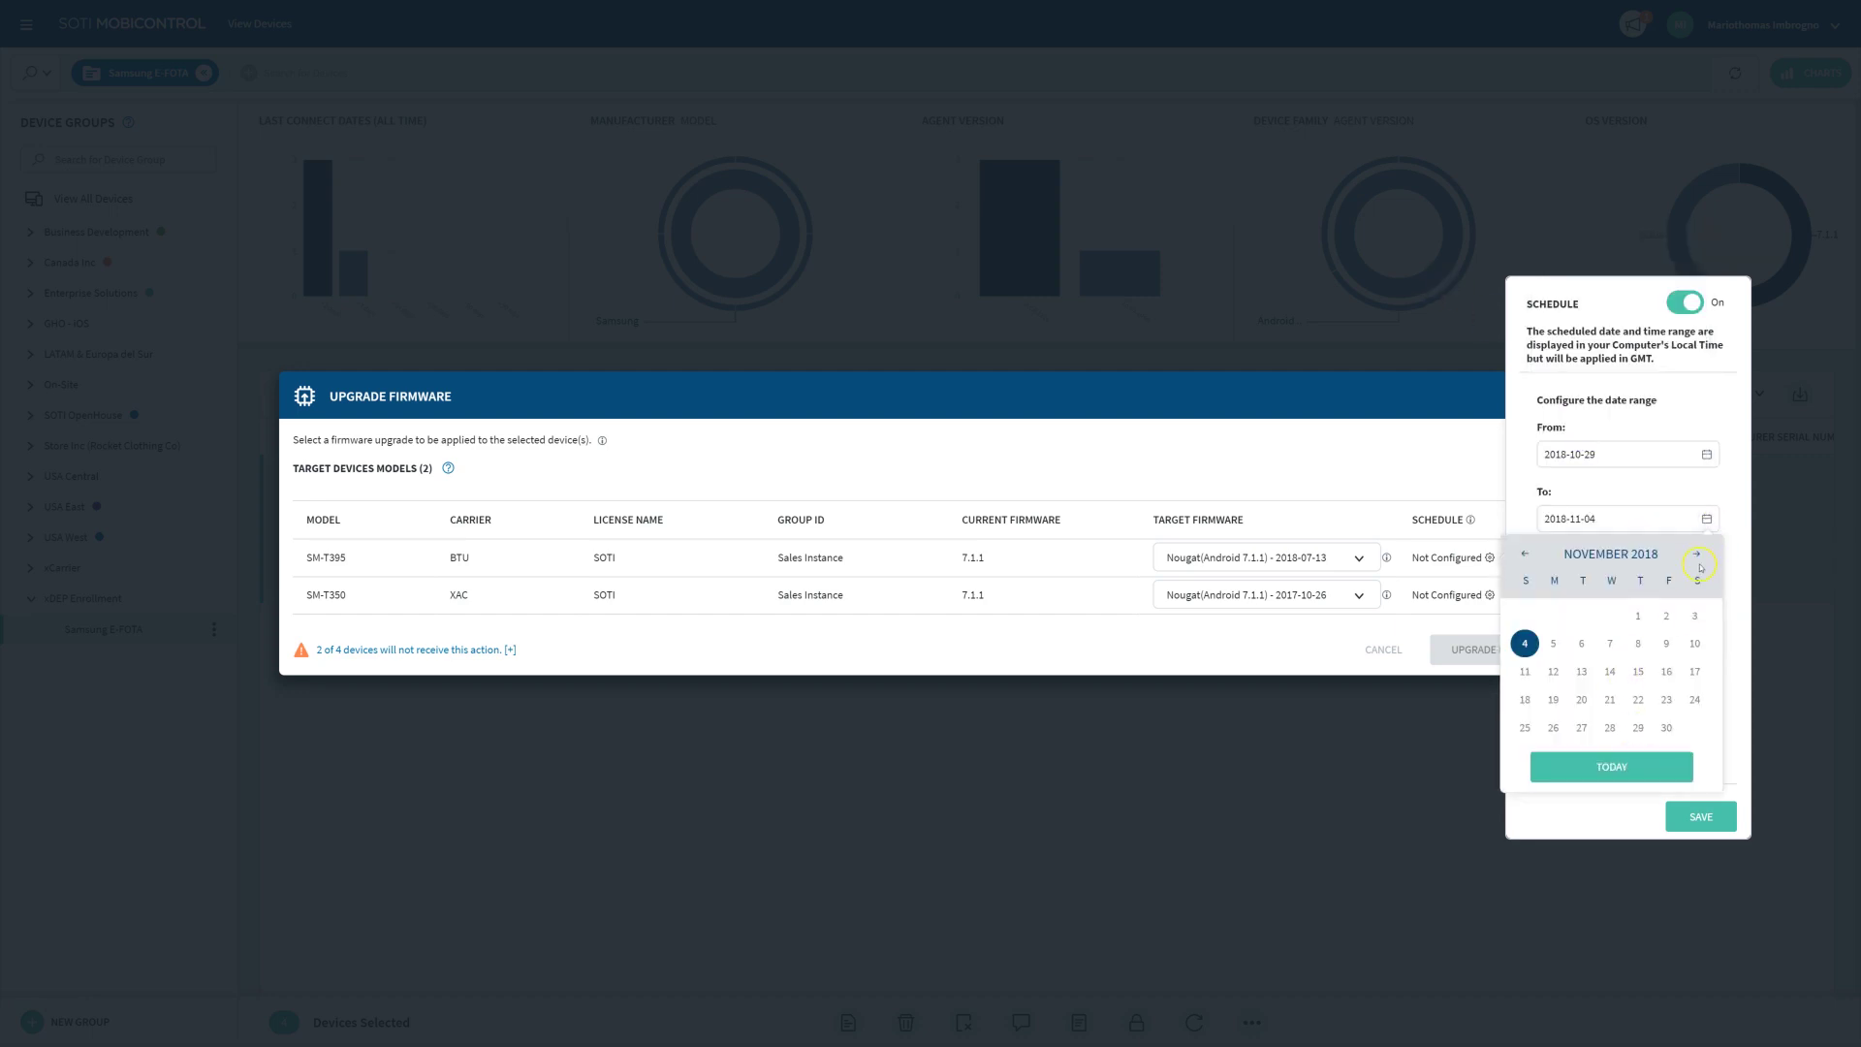
left_click(1698, 558)
left_click(1697, 557)
left_click(1555, 671)
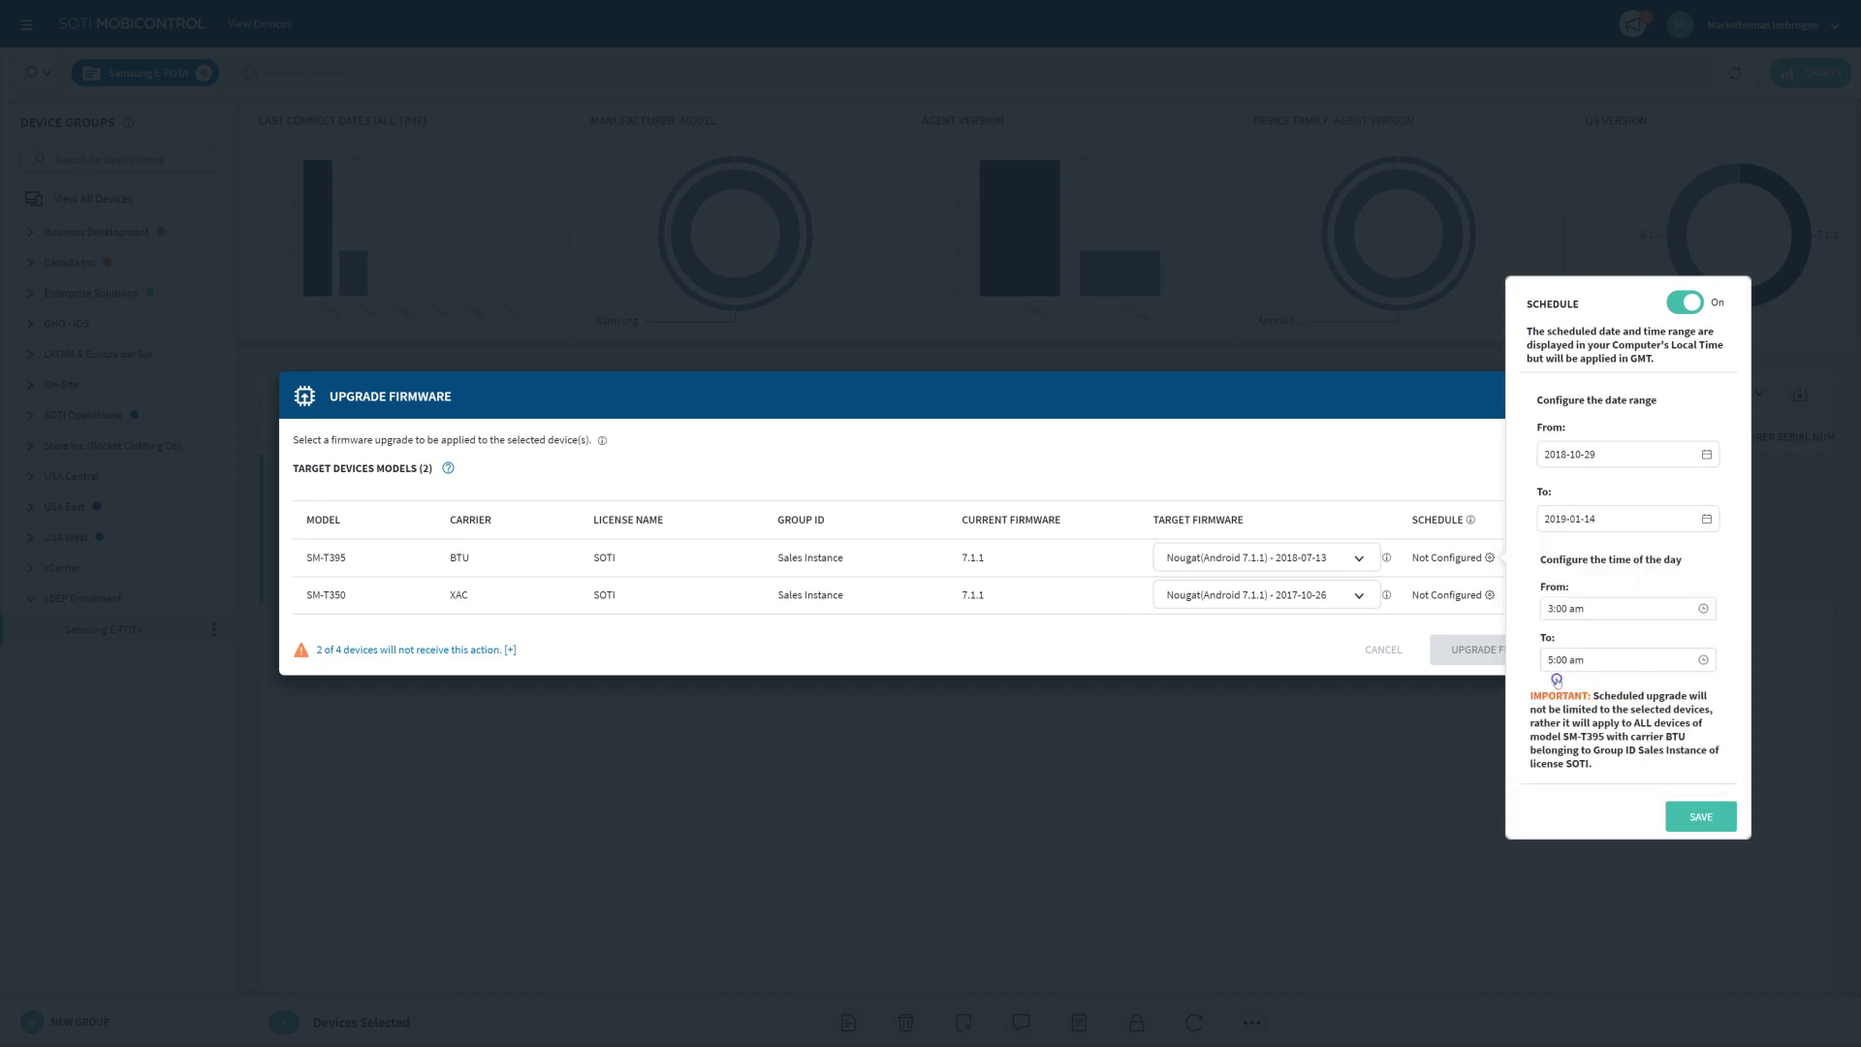
left_click(1705, 458)
left_click(1698, 493)
left_click(1698, 493)
left_click(1697, 493)
left_click(1548, 606)
left_click(1694, 815)
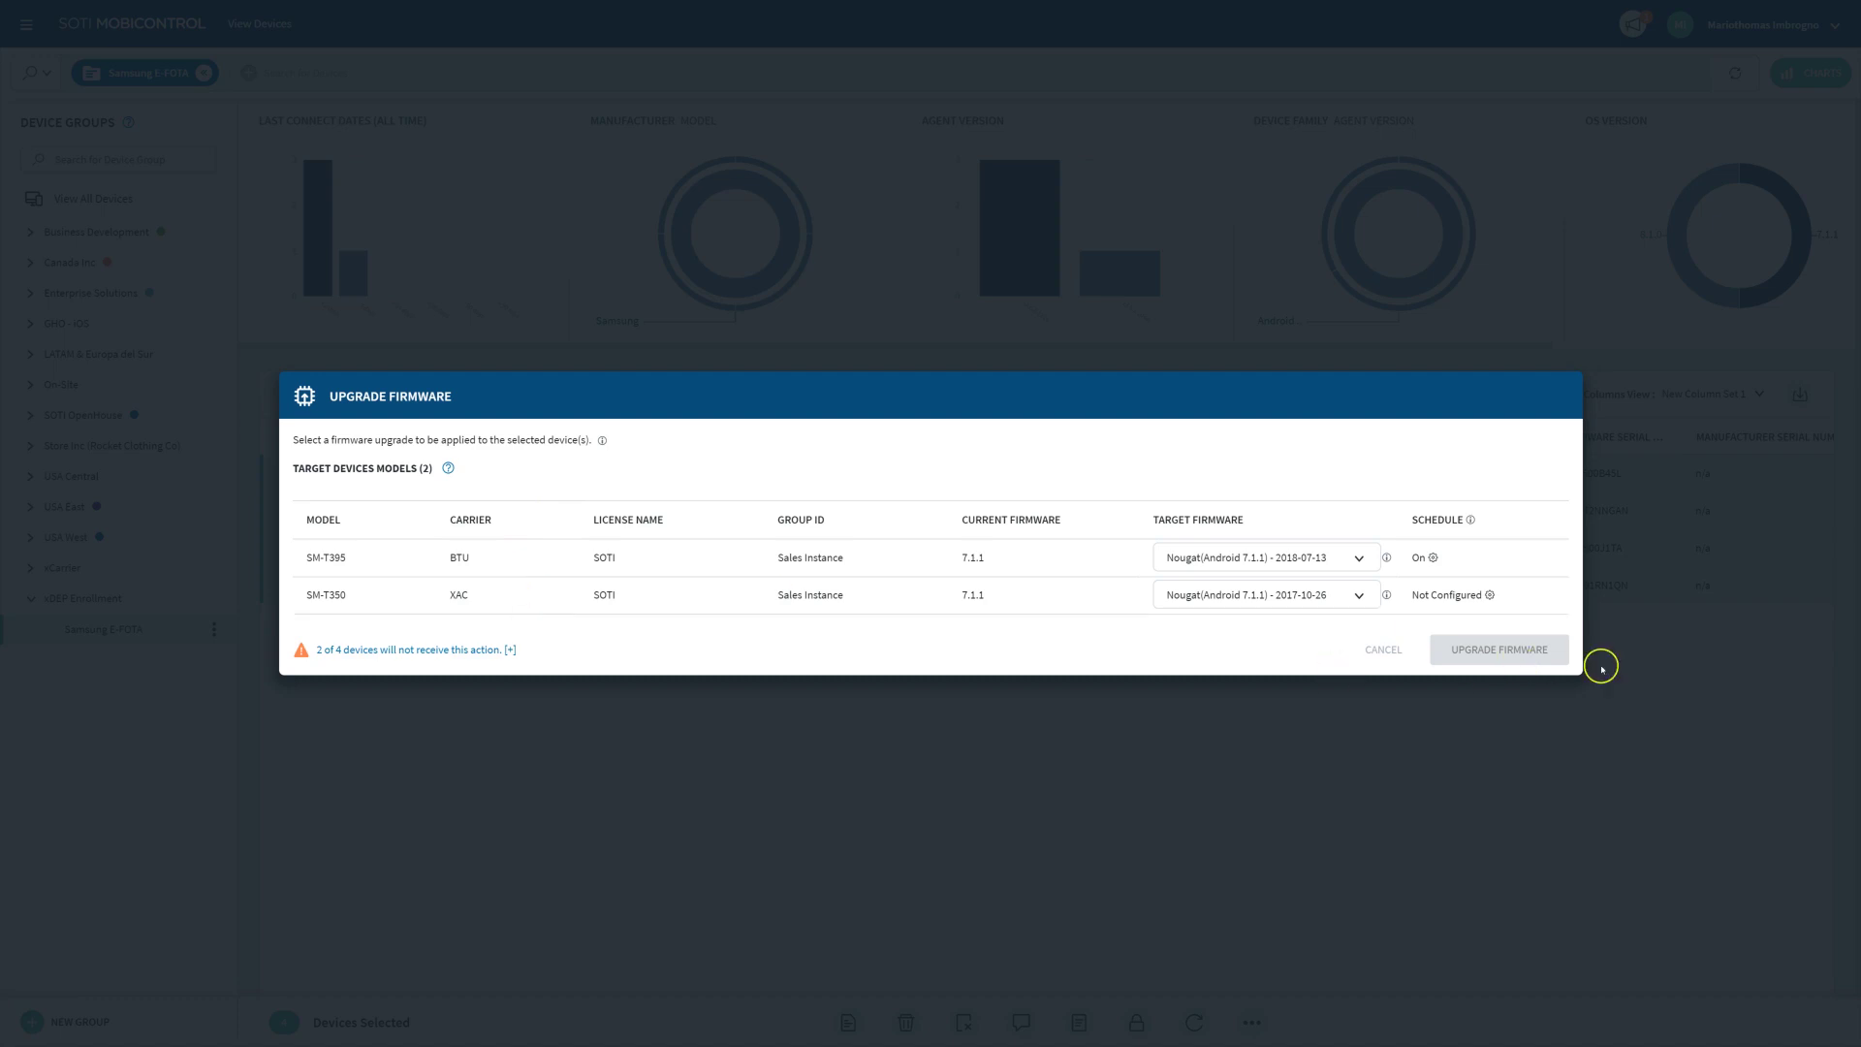
Step: Enable SM-T350's schedule with defaults 2018-10-29 to 2018-11-04, 11:00 am–12:00 pm, and save
left_click(1490, 596)
left_click(1708, 492)
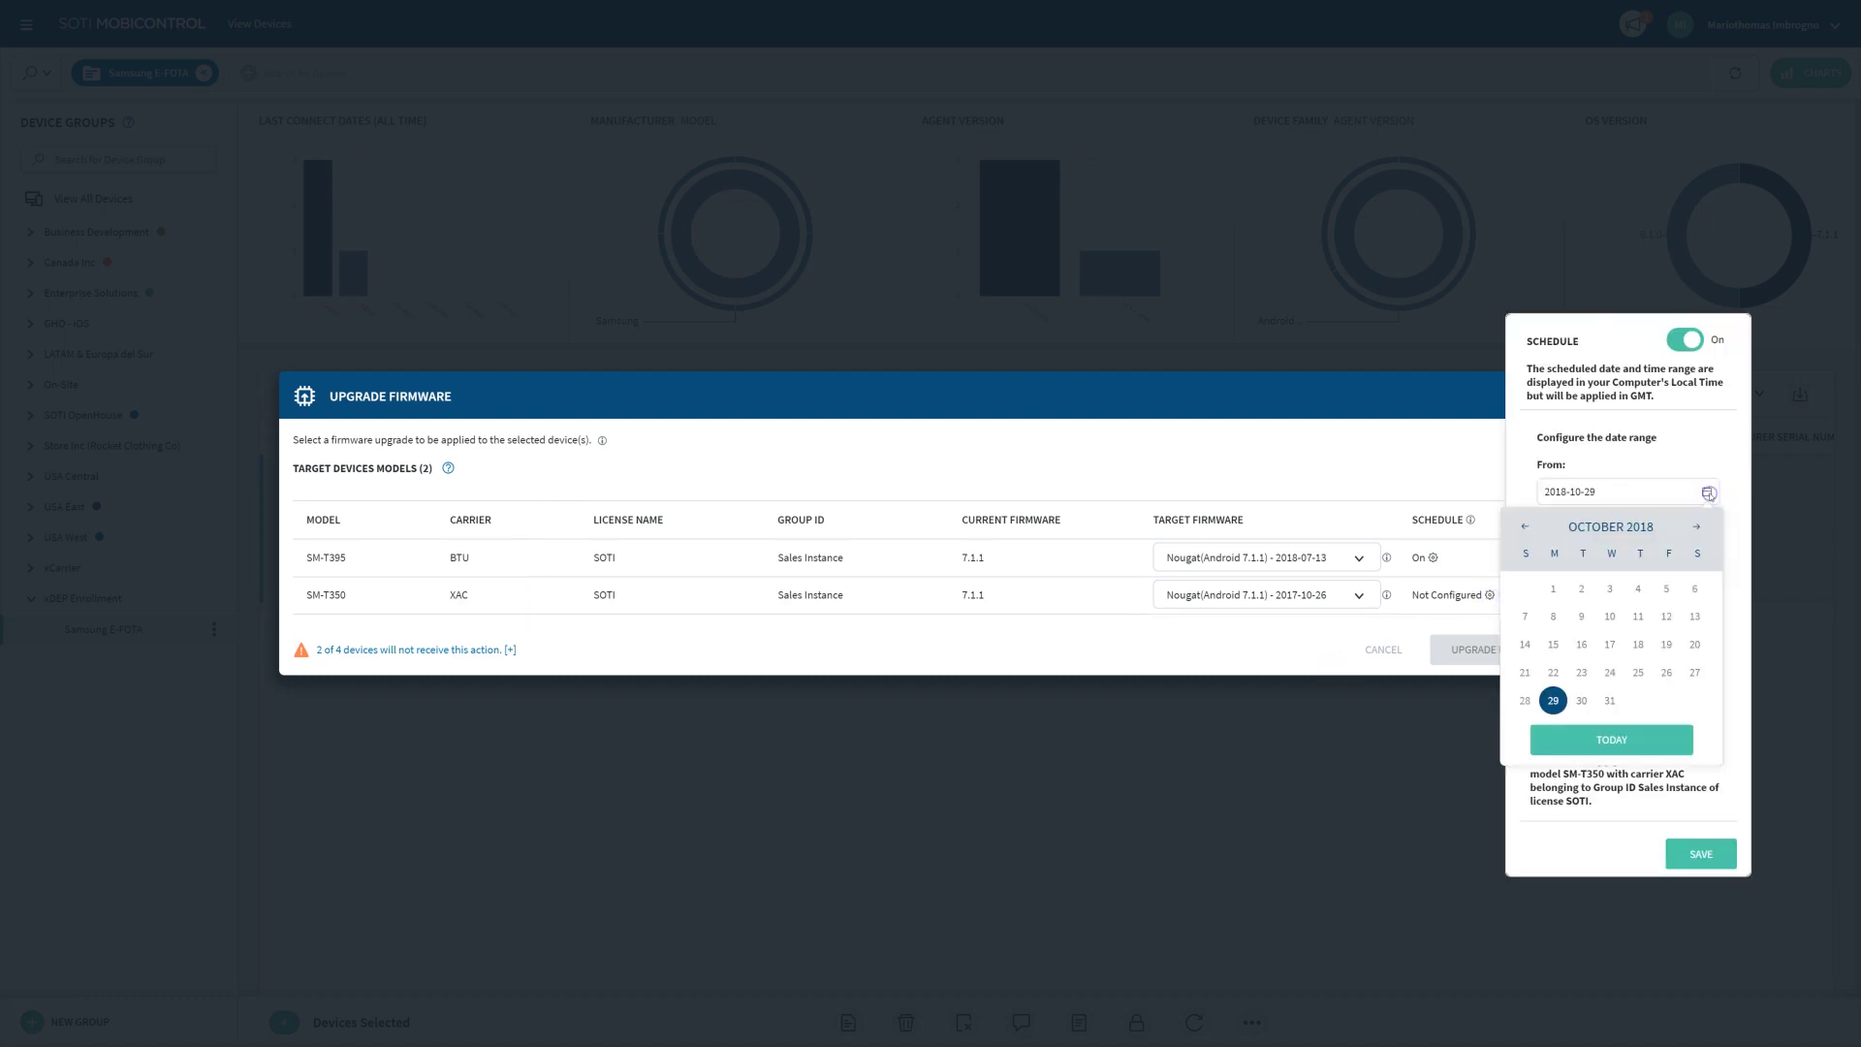
left_click(1707, 491)
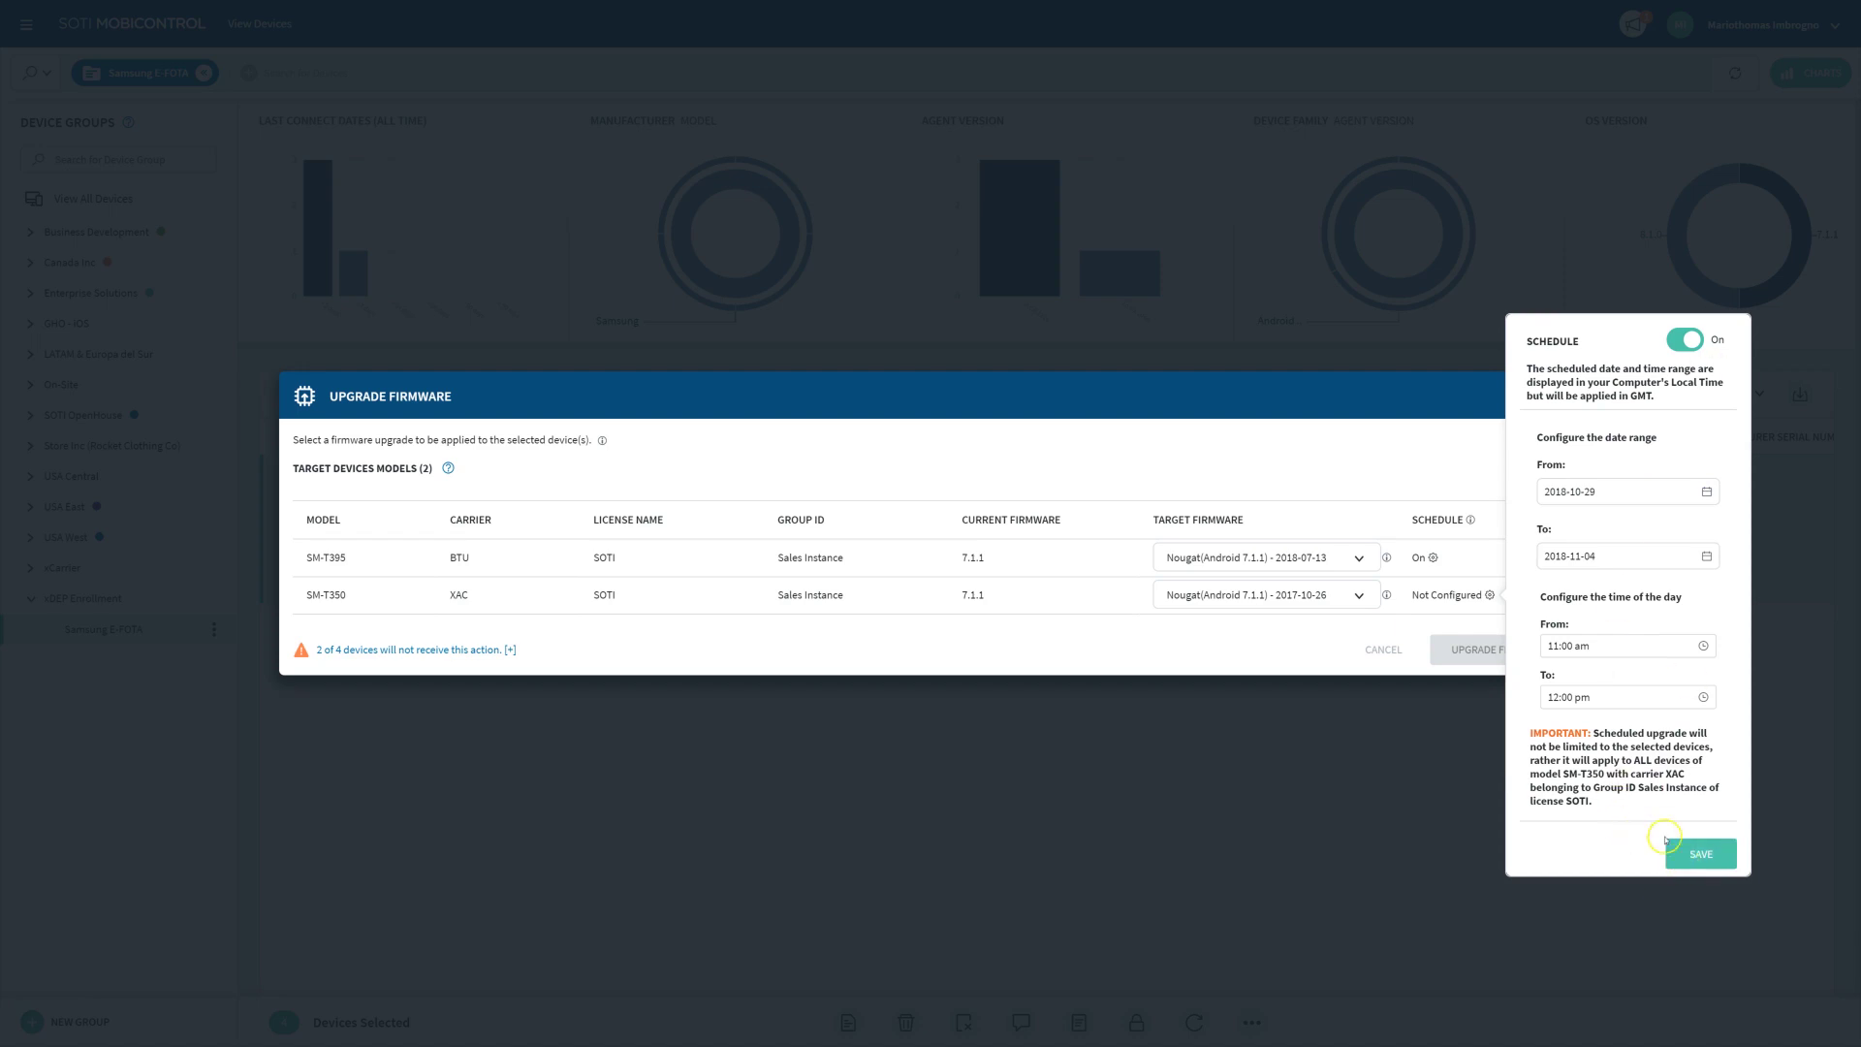
left_click(1669, 845)
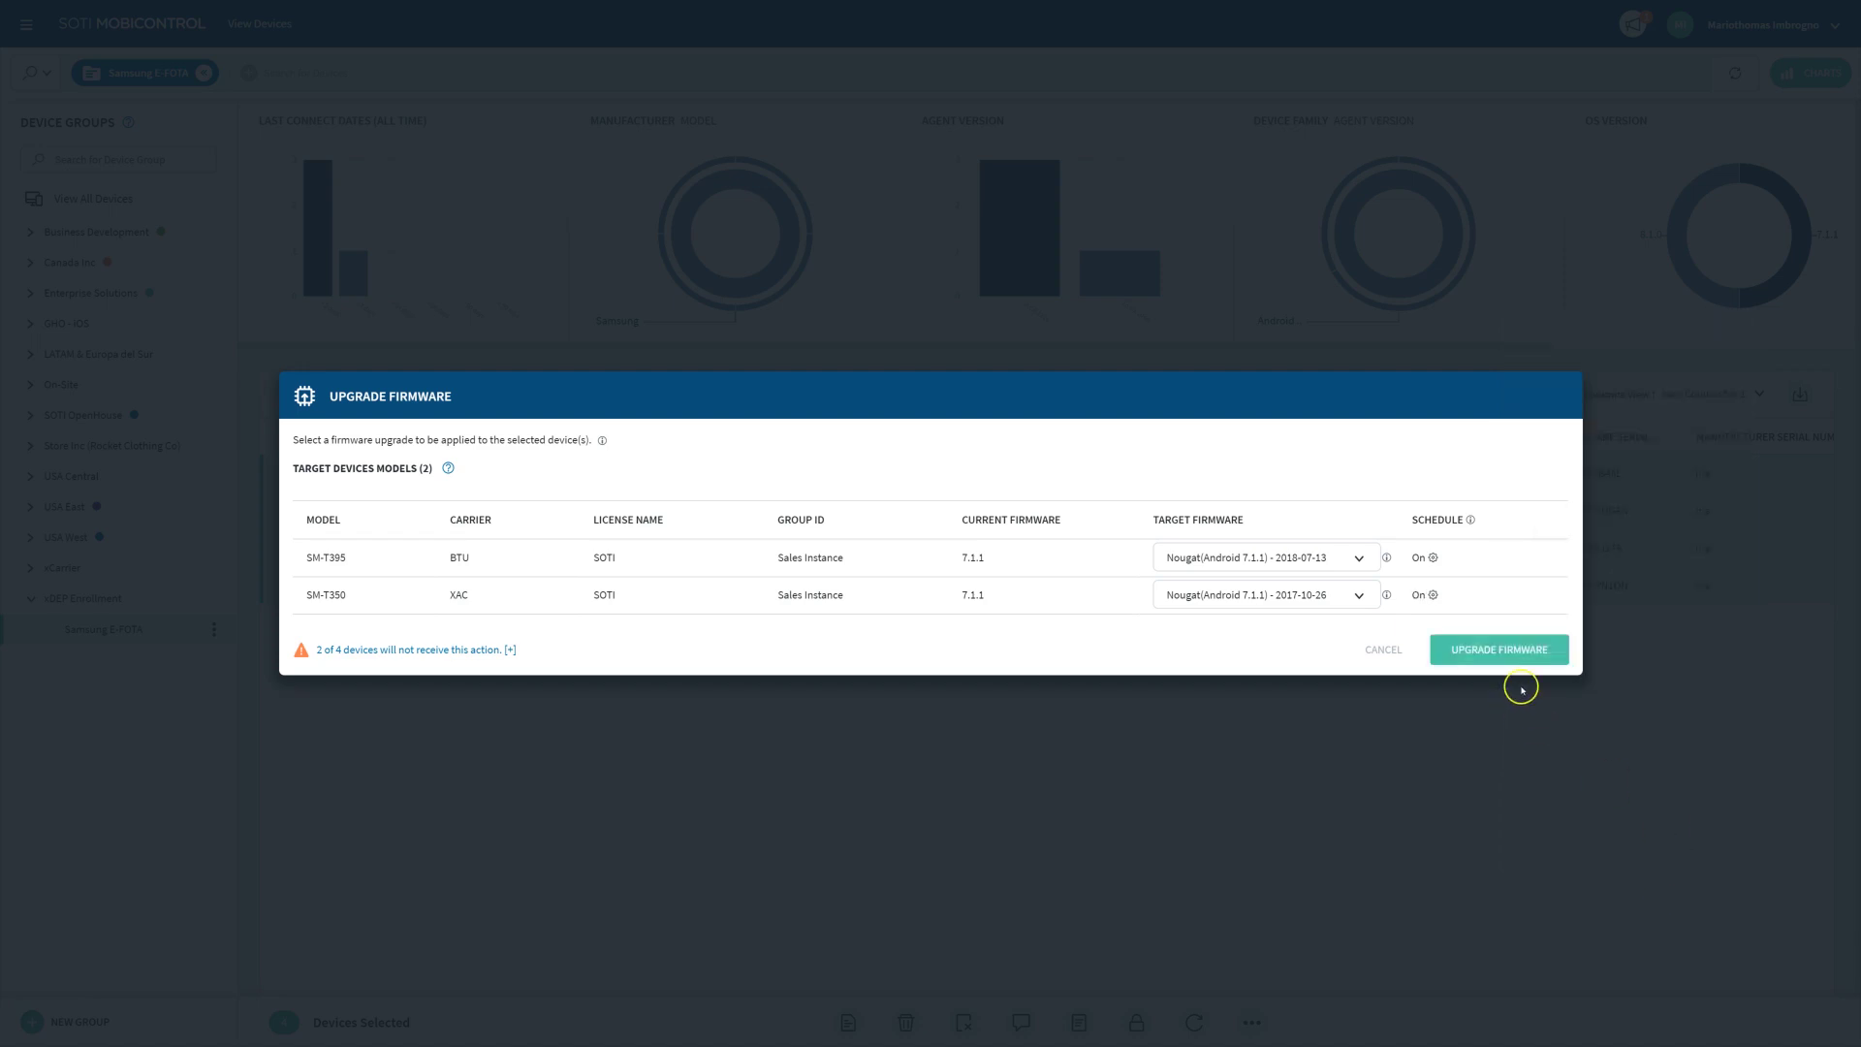